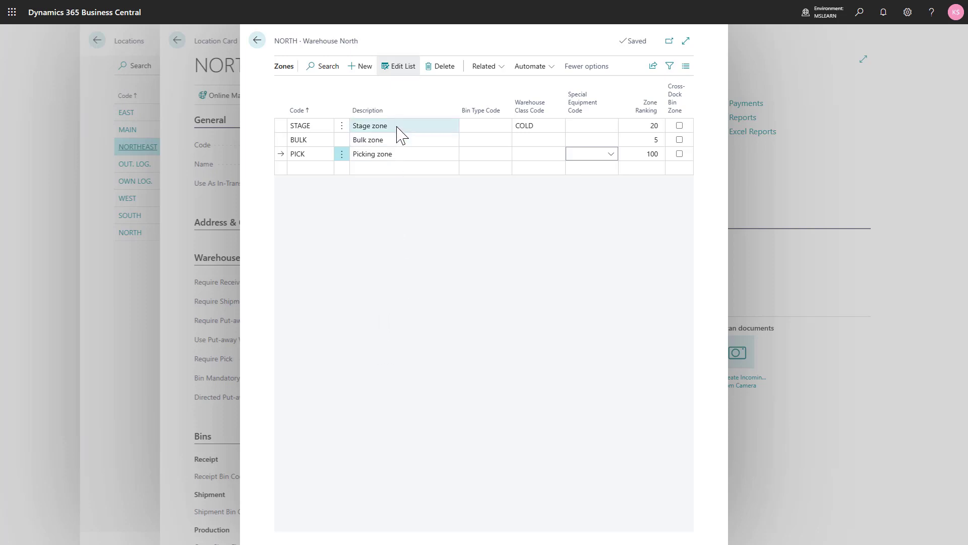
- Open the bins belonging to the STAGE zone of Warehouse North
drag(401, 134, 411, 277)
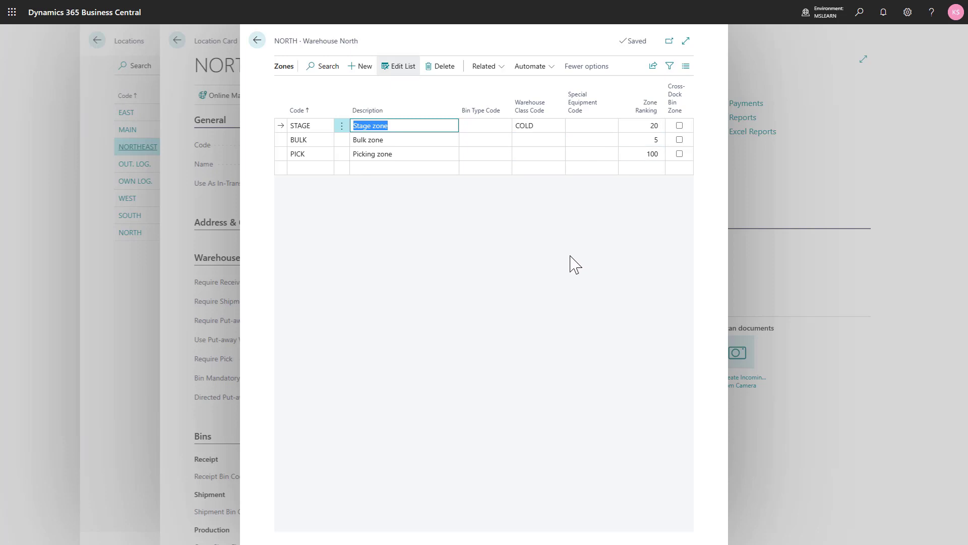
click(489, 70)
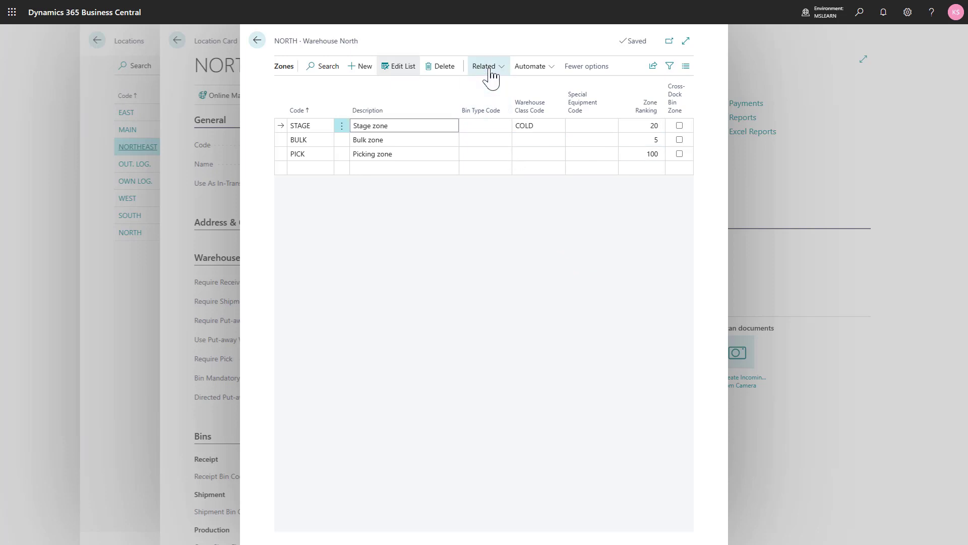
mouse_move(478, 87)
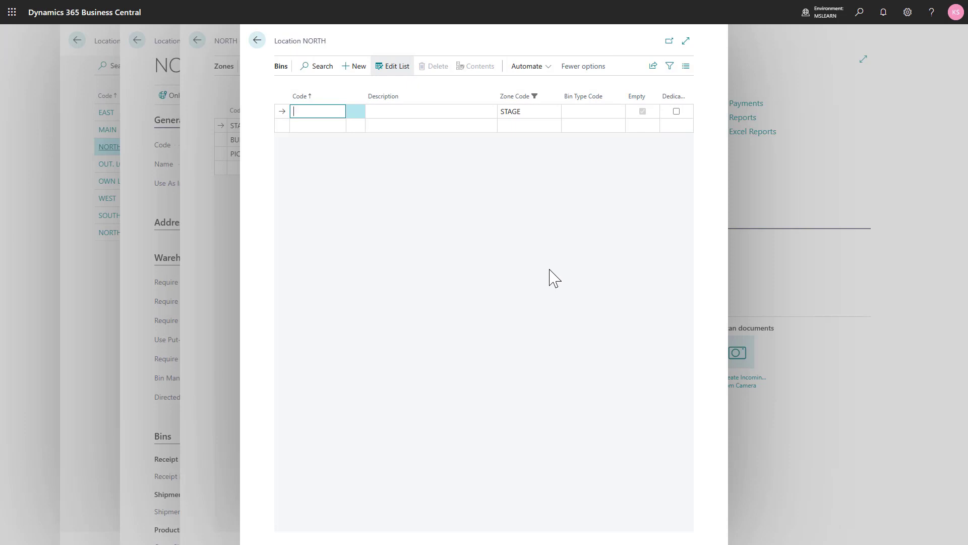
- Personalize the Bins page to add the Warehouse Class Code, Bin Ranking, Special Equipment Code, Maximum Weight and Maximum Cubage fields
click(909, 15)
click(846, 92)
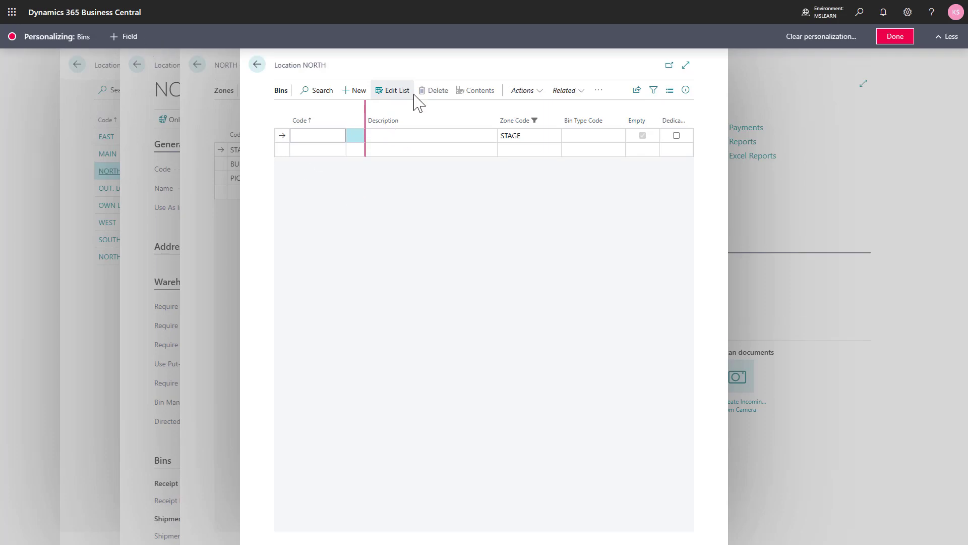
click(126, 38)
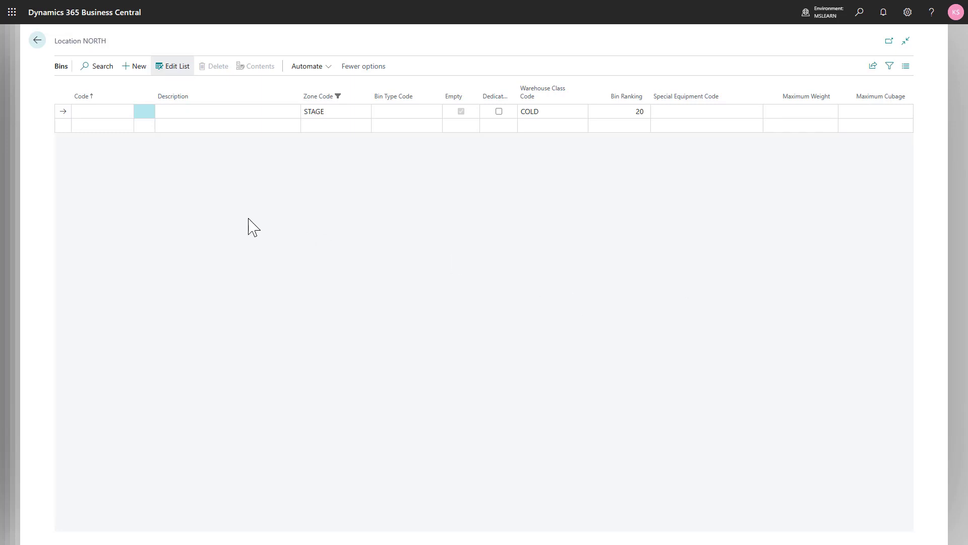
- Enter a new bin with the code ST001 in the STAGE zone, leaving its description blank
click(121, 112)
text(ST001)
key(Tab)
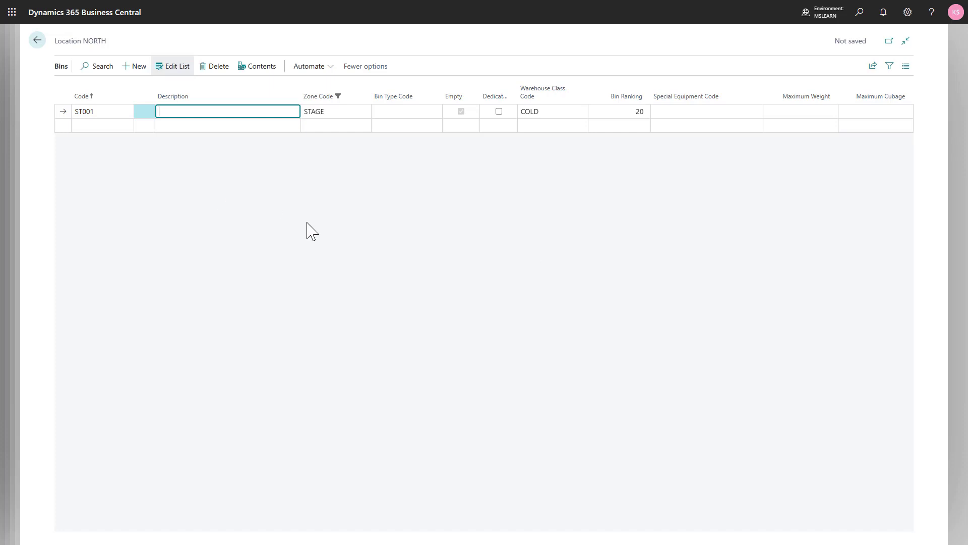
key(Tab)
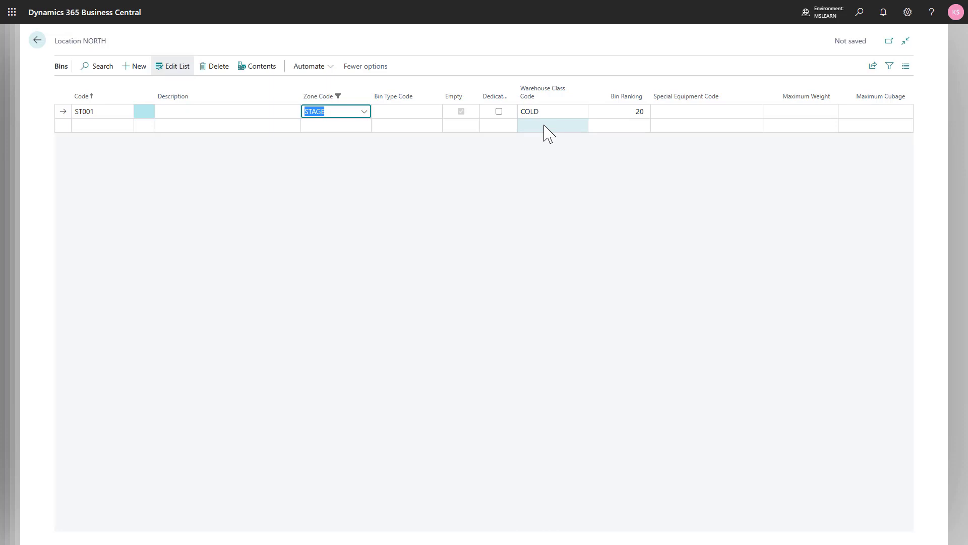
- Find the item list and open the card of item 1005, Cleaning Oil
click(863, 15)
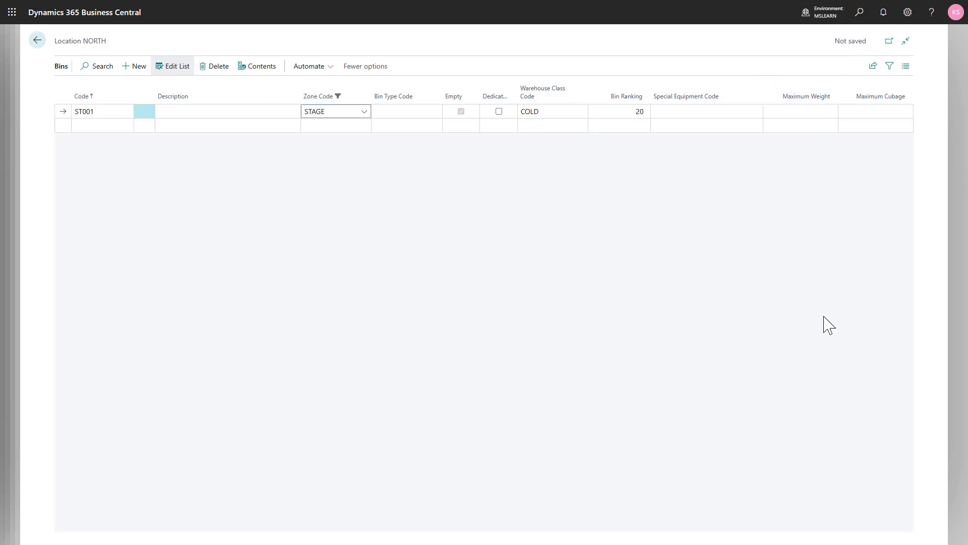
text(item)
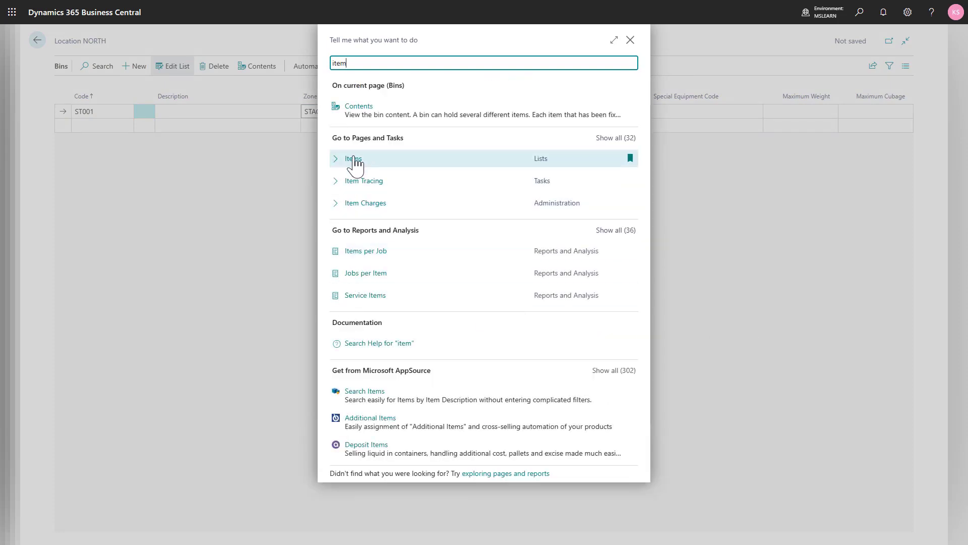
click(353, 158)
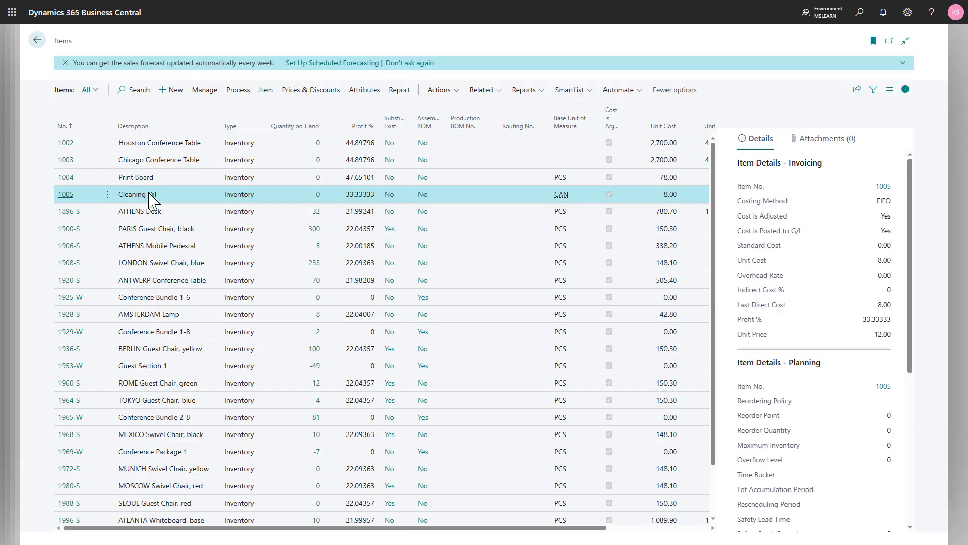
click(64, 196)
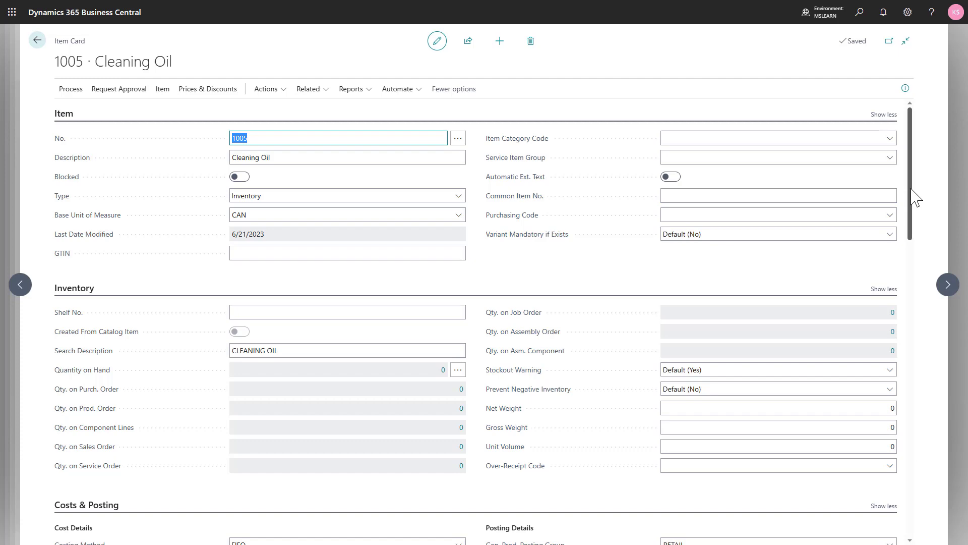
- Set the Cleaning Oil item's Warehouse Class Code to COLD and return to the bins
drag(911, 191, 930, 535)
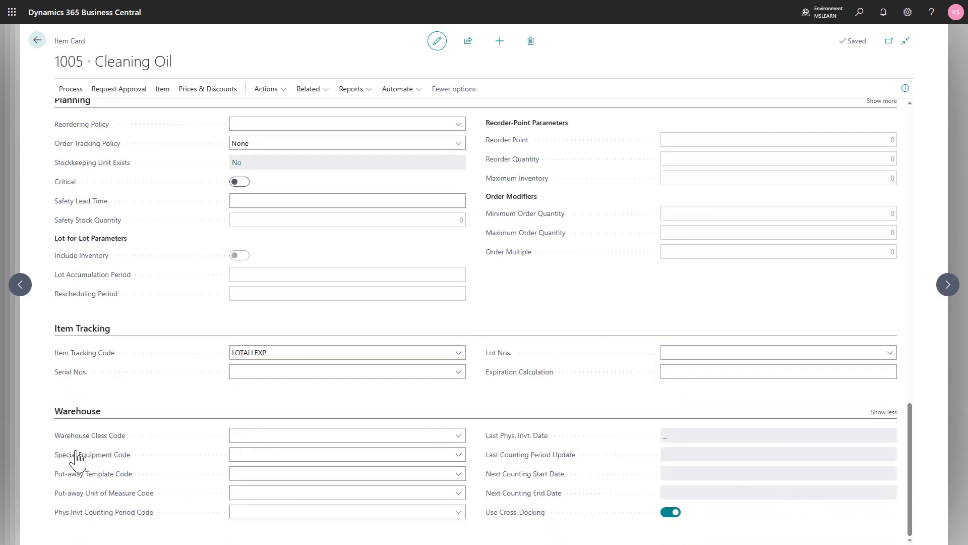
click(460, 437)
click(460, 434)
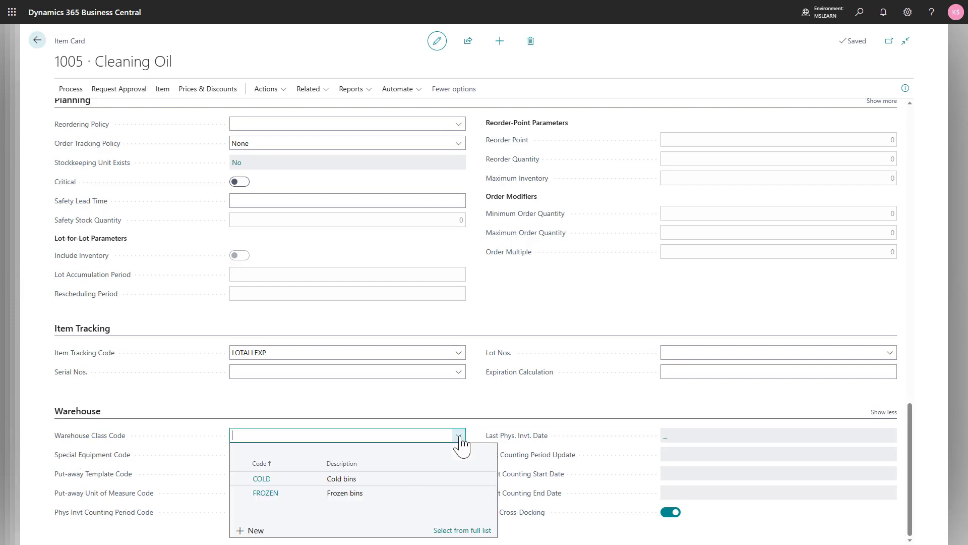
click(350, 479)
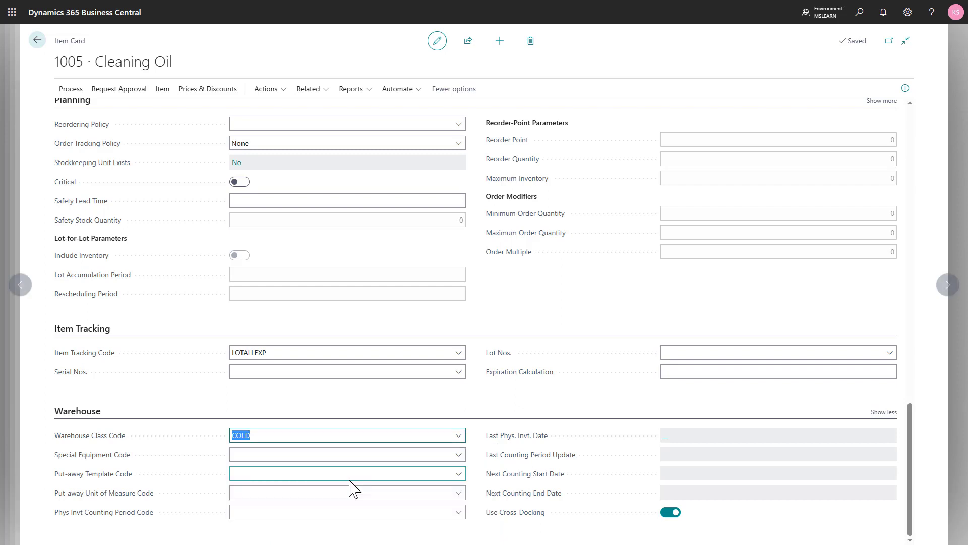
key(Tab)
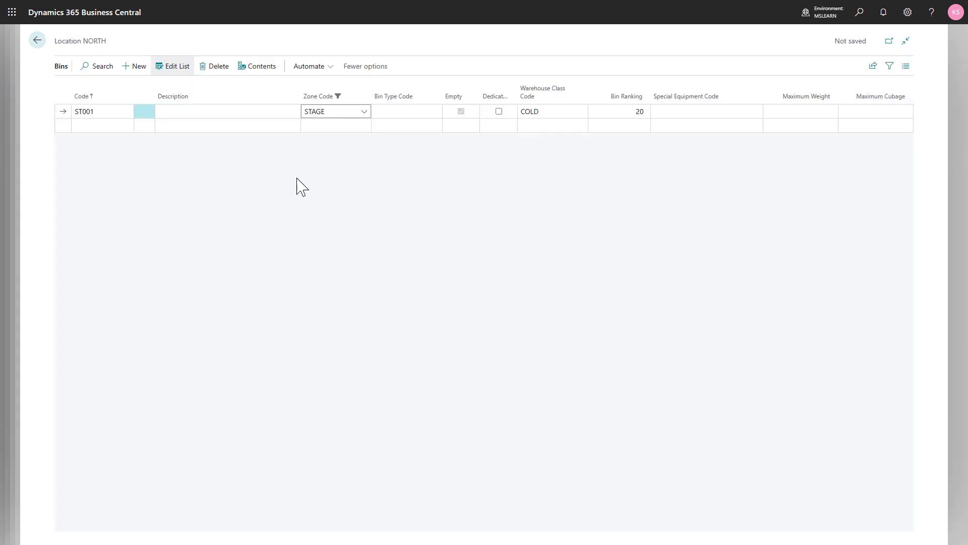
- Create the special equipment code LIFT with the description Warehouse lift and assign it to bin ST001
click(620, 116)
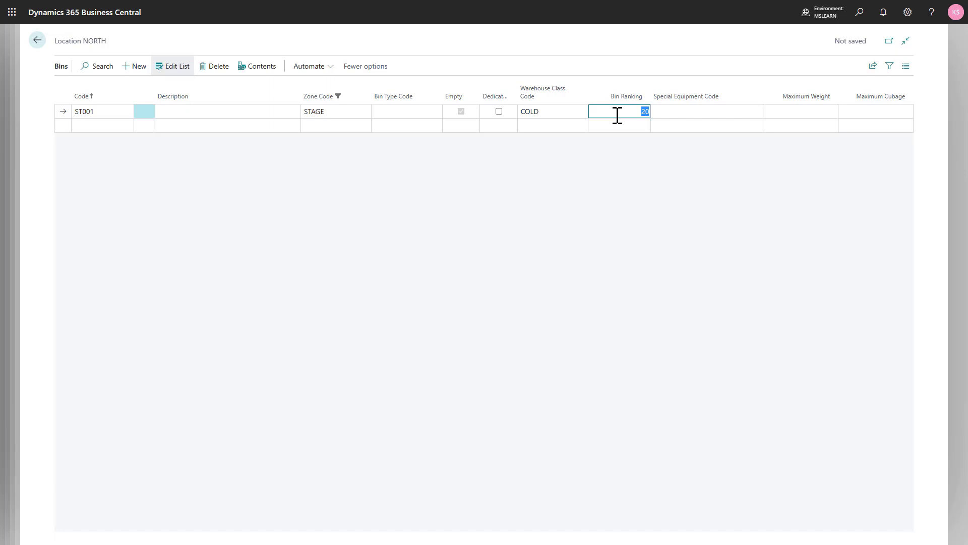
click(681, 111)
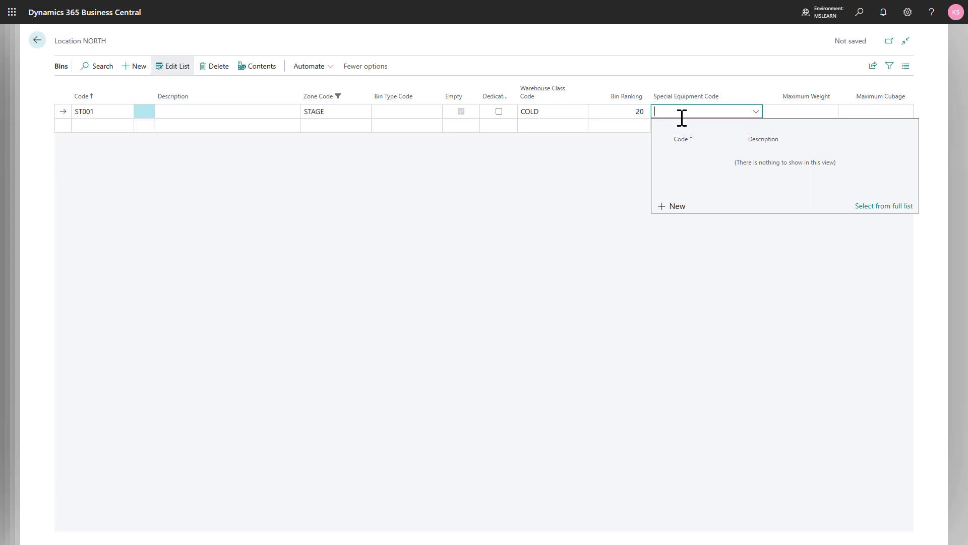
click(678, 207)
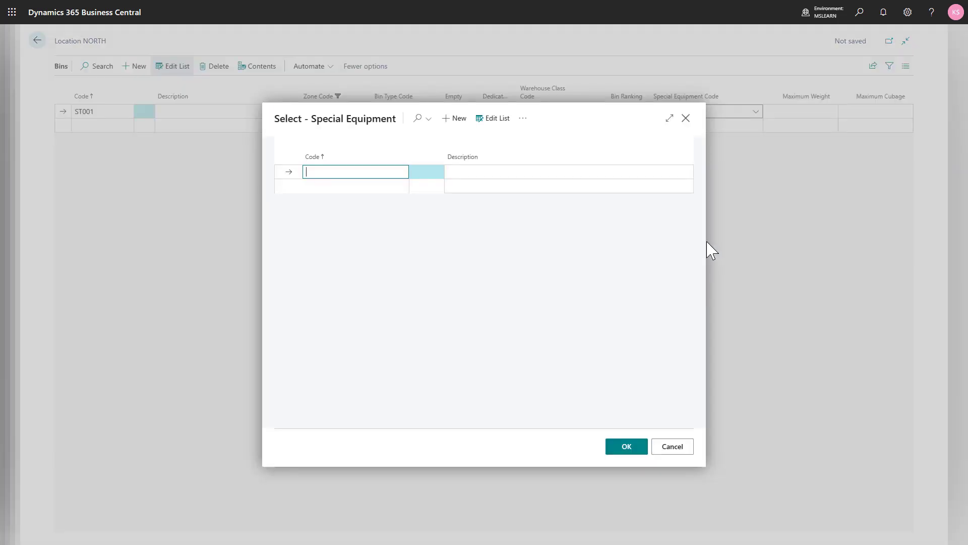
text(lift)
key(Tab)
text(Ware)
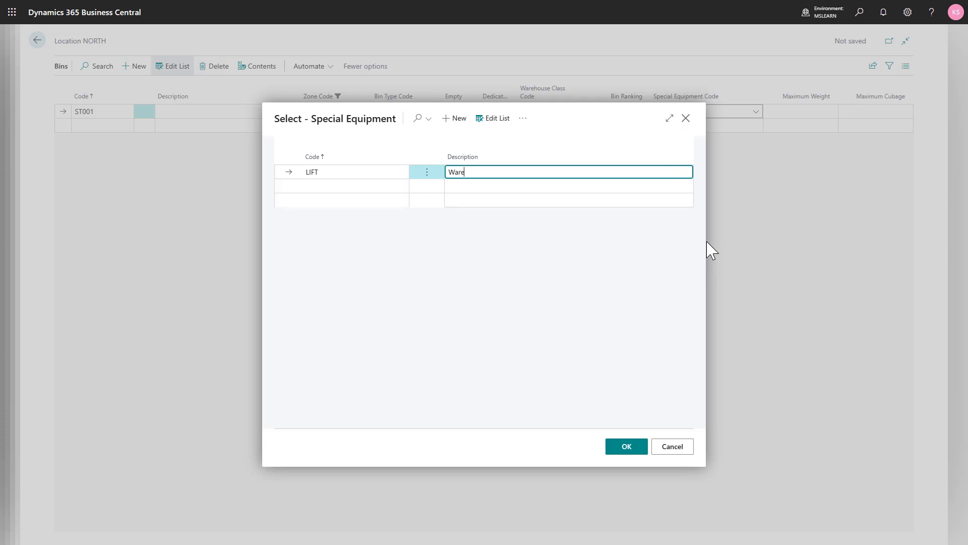
text(house lift)
click(616, 451)
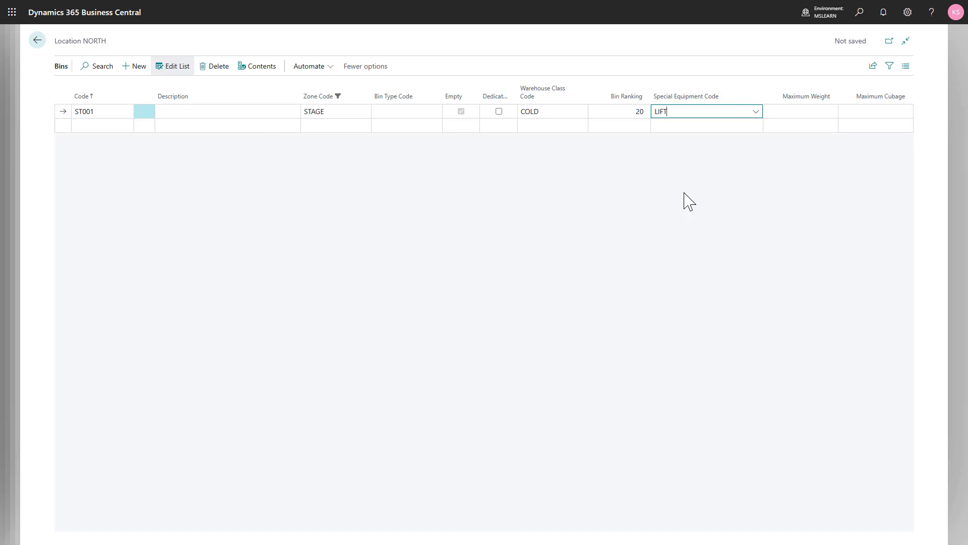
key(shift+Tab)
key(Tab)
- Find the locations list and open the location card of NORTH
click(859, 12)
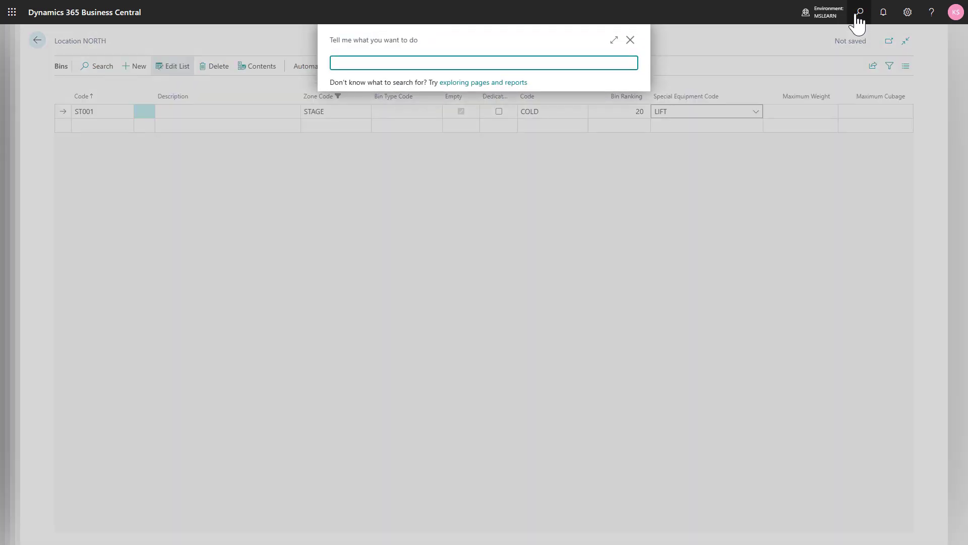
text(locat)
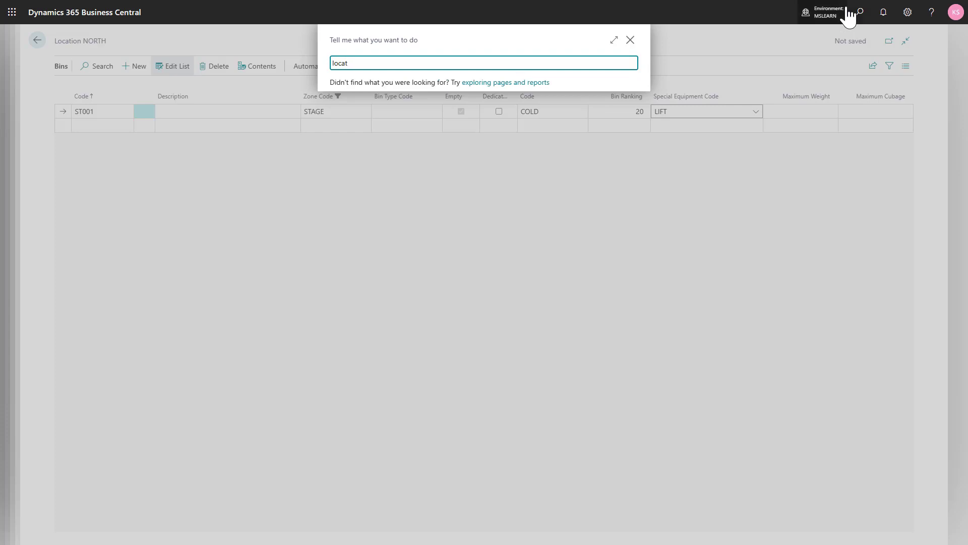
click(353, 107)
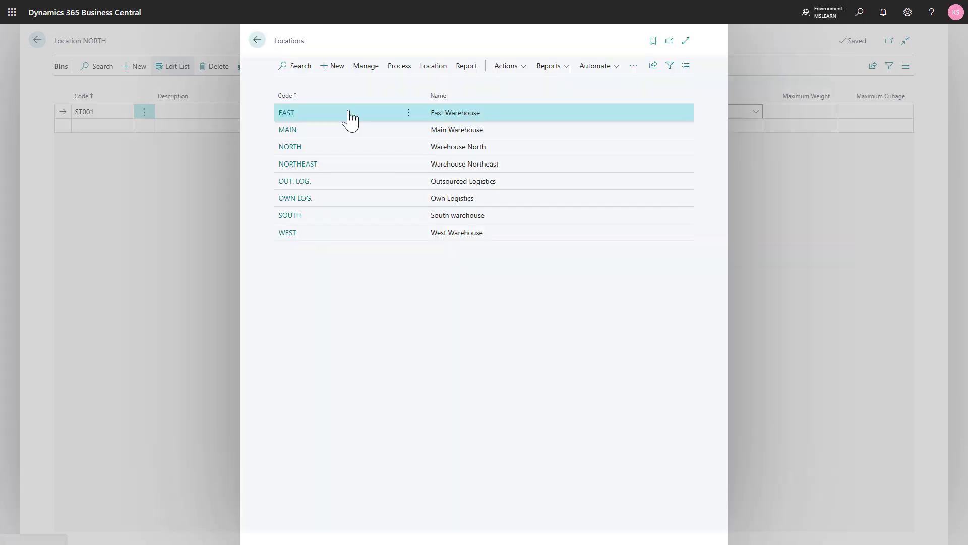
click(313, 149)
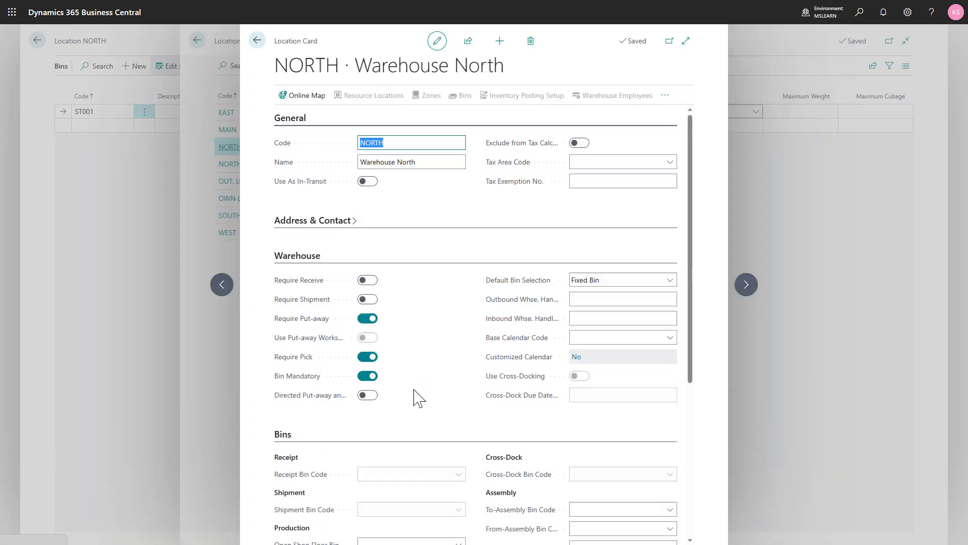
- Review the Special Equipment options in the NORTH location's bin policies and return to the bins
scroll(378, 398, down, 5)
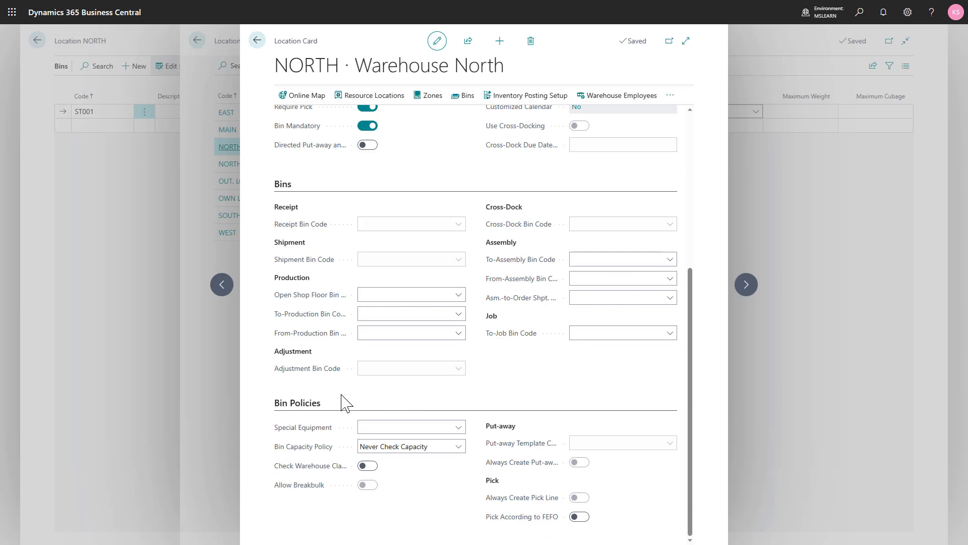
click(460, 428)
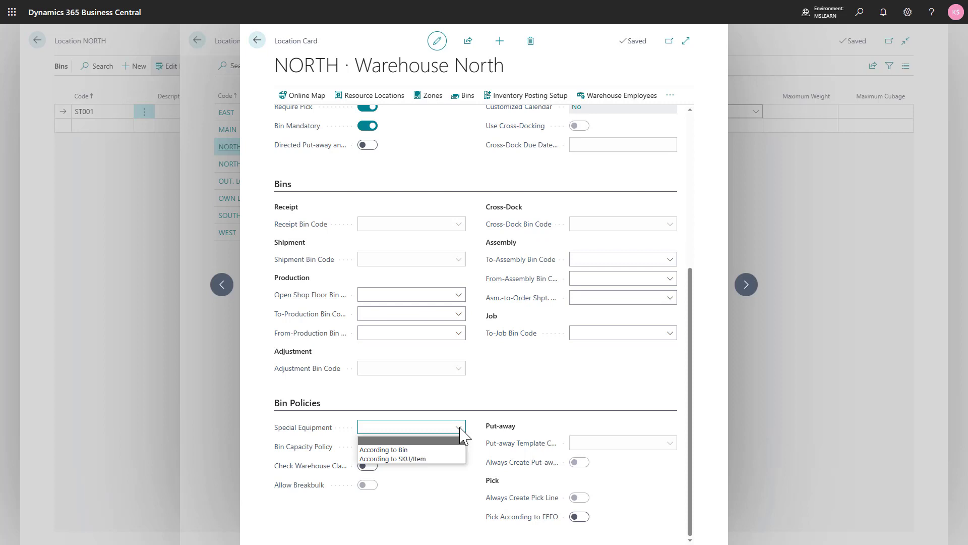
click(428, 470)
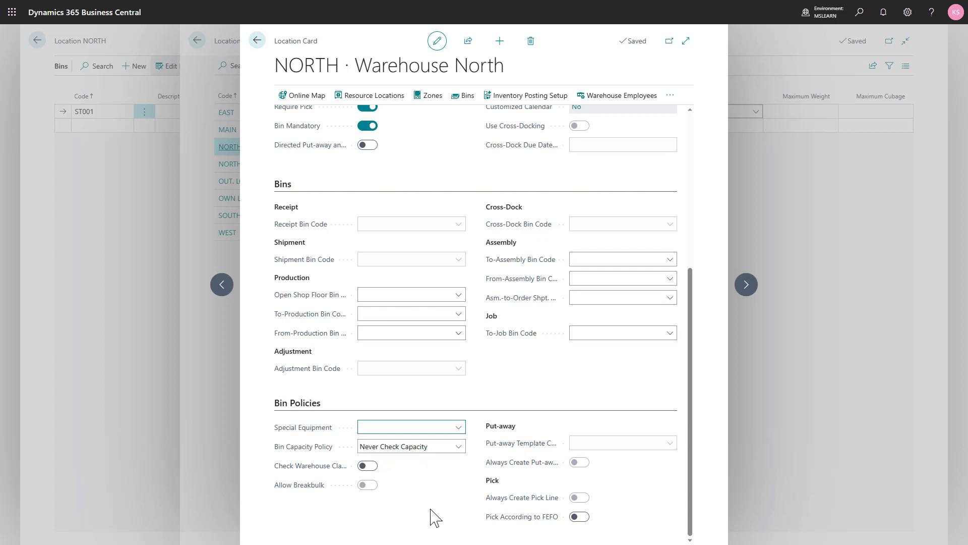
key(Escape)
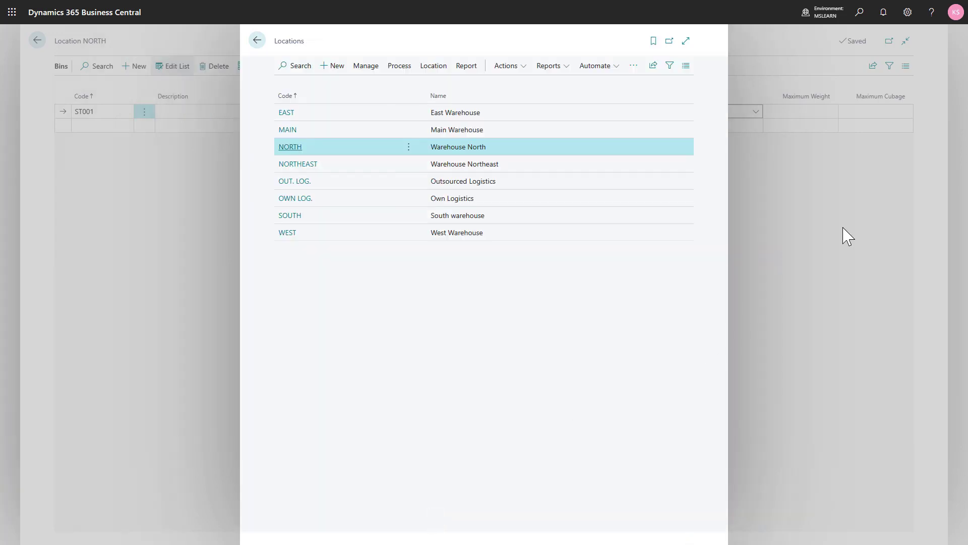
key(Escape)
- Find the stockkeeping units and open the card for item 1005 at location NORTH
click(859, 12)
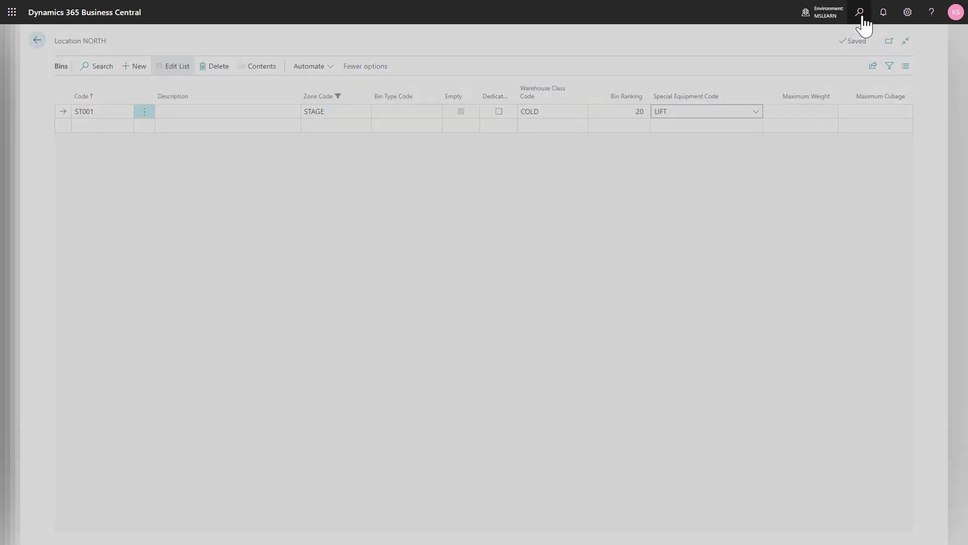
text(sku)
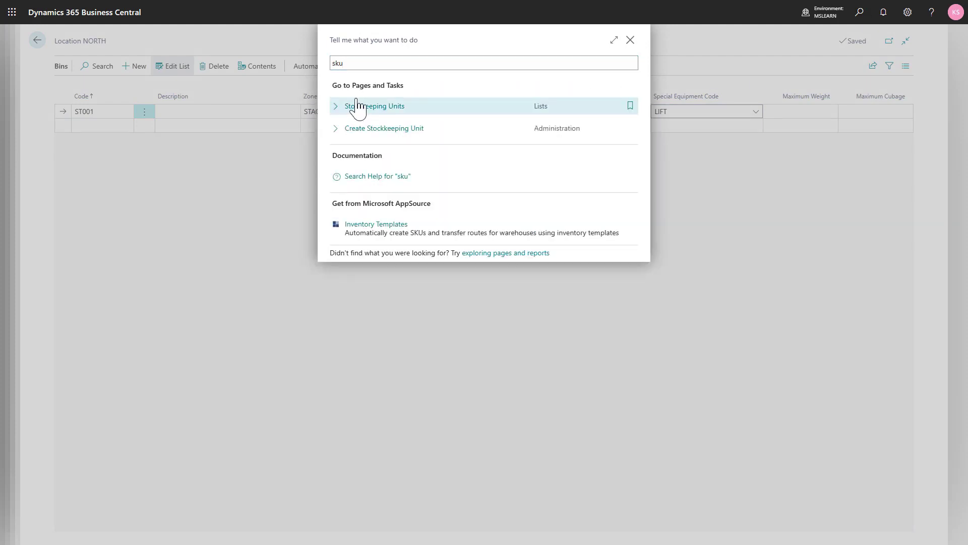
key(Return)
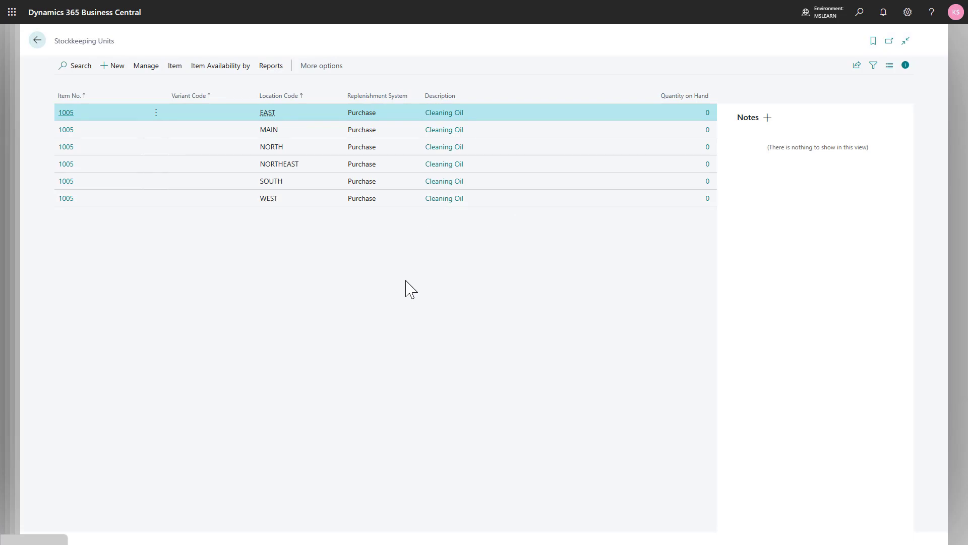
click(75, 148)
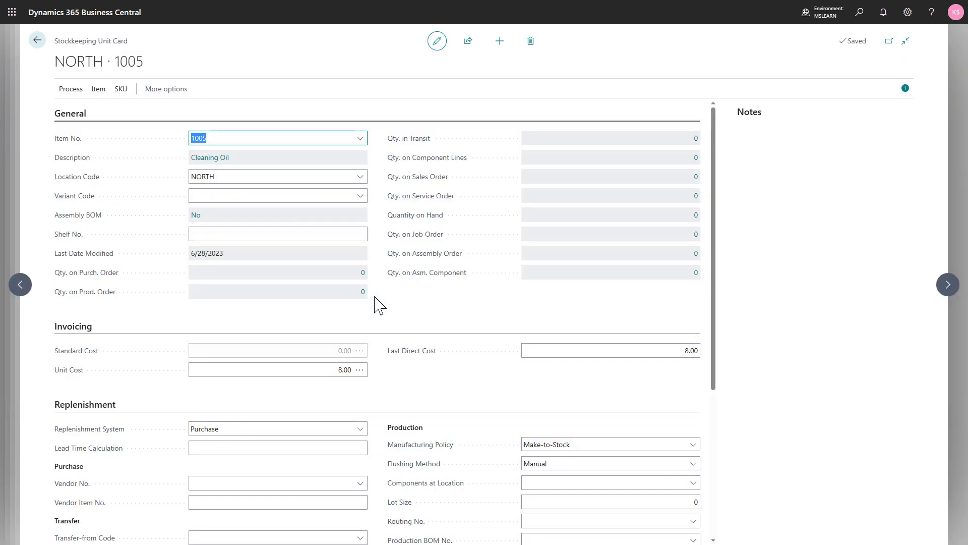
- Review the Special Equipment Code choices in the warehouse settings of the stockkeeping unit
scroll(375, 302, down, 4)
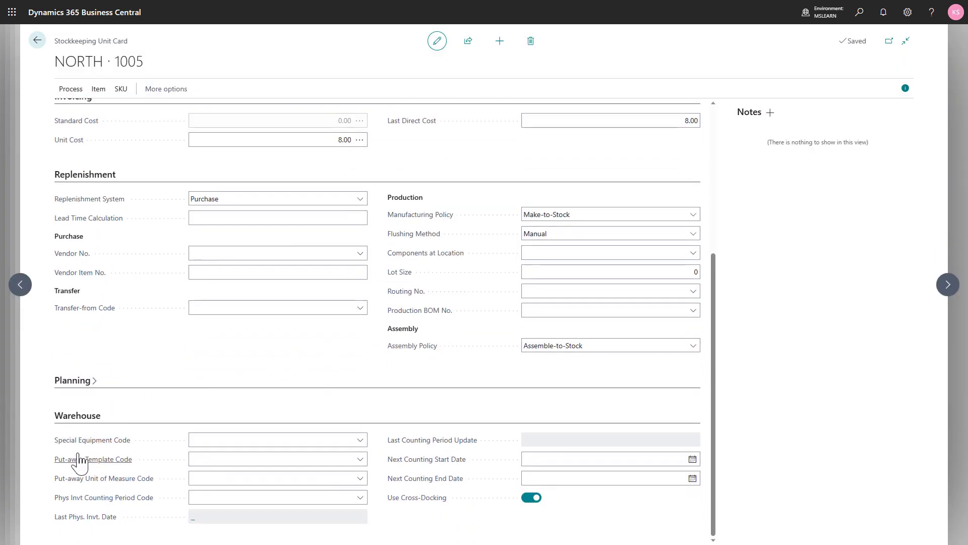
click(362, 447)
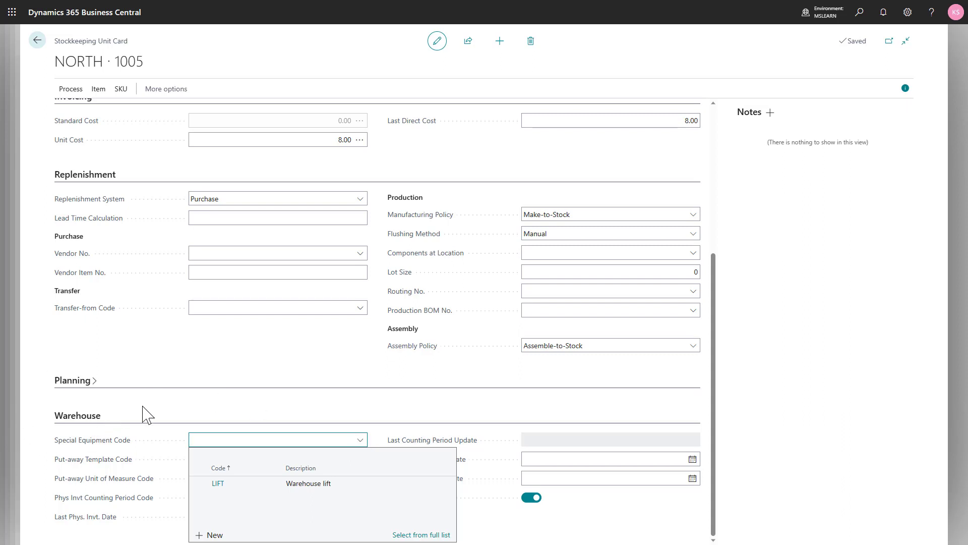
key(Escape)
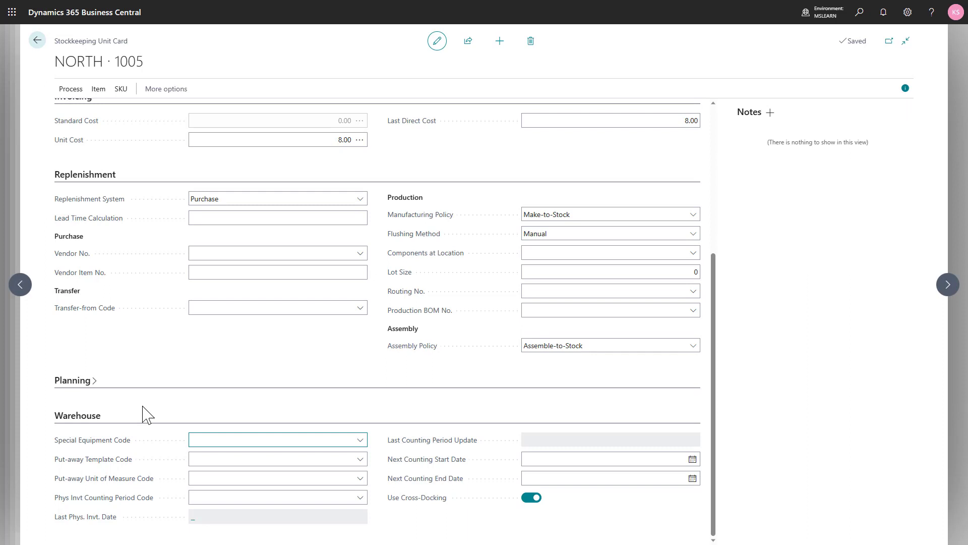
- Return to the bins of location NORTH and give bin ST001 a maximum weight of 1,000 and a maximum cubage of 800
key(Escape)
key(Escape)
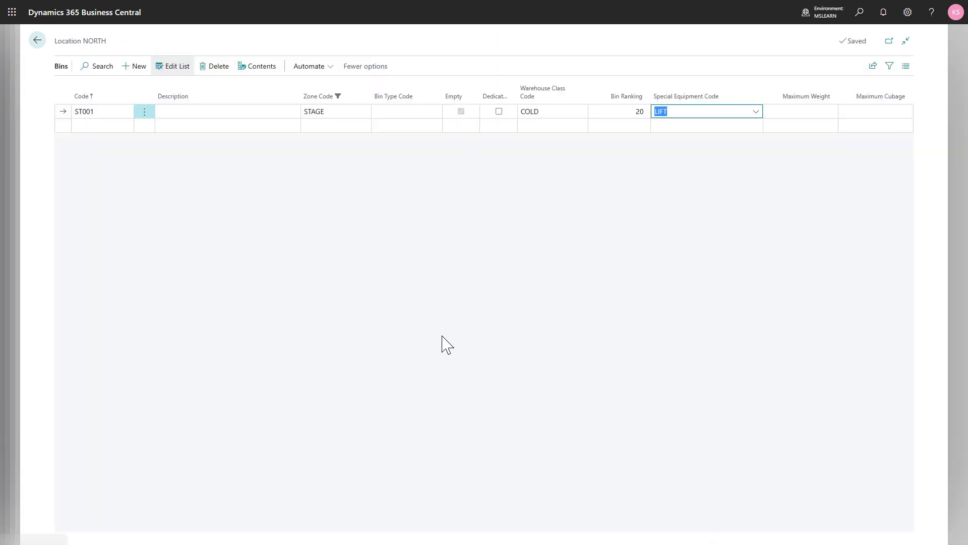
key(Tab)
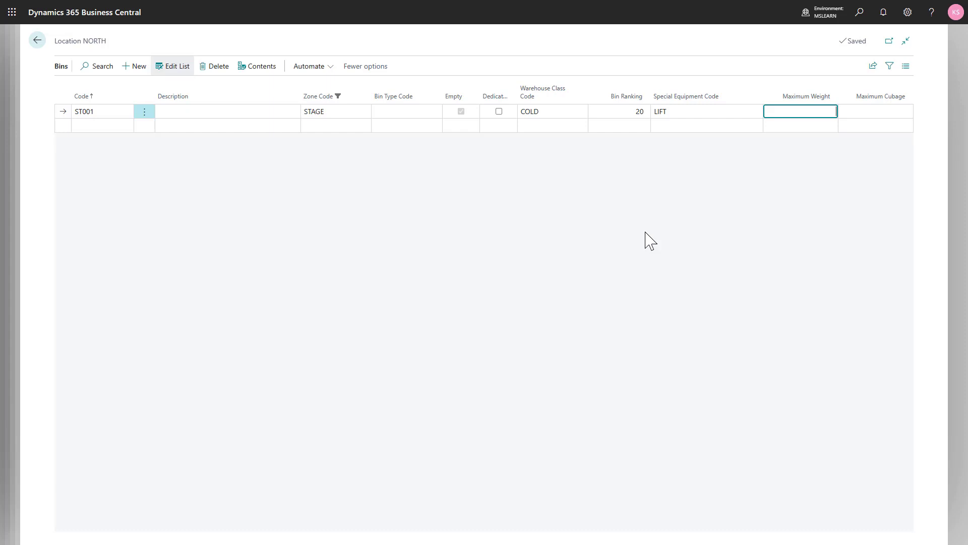
text(1,000)
key(Tab)
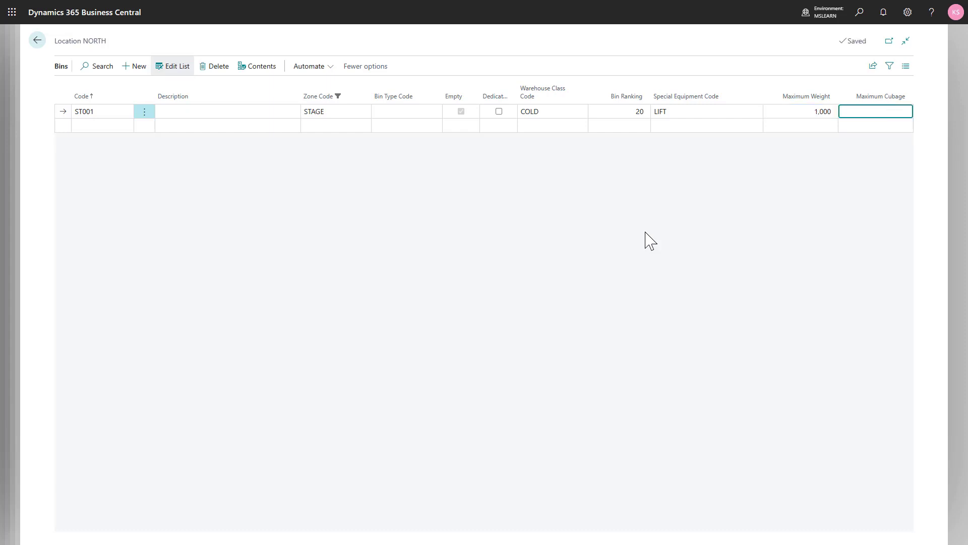
text(800)
key(shift+Tab)
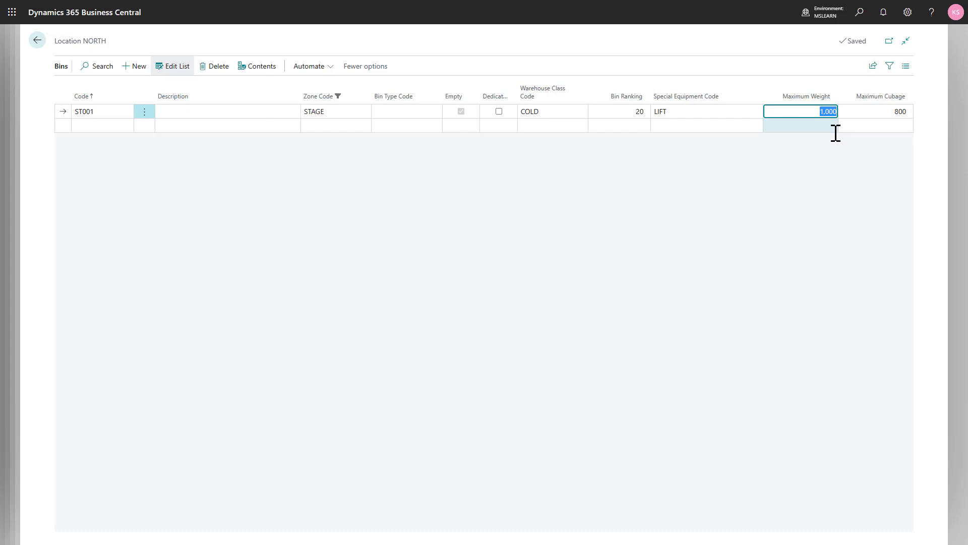
- Search for the locations list and open the location card of NORTH from the bins
click(859, 13)
key(alt+q)
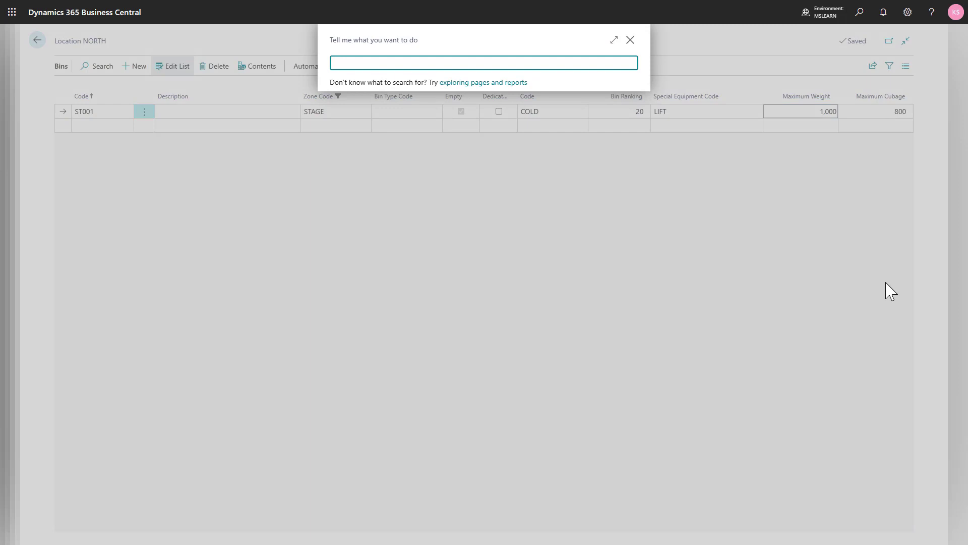
text(loca)
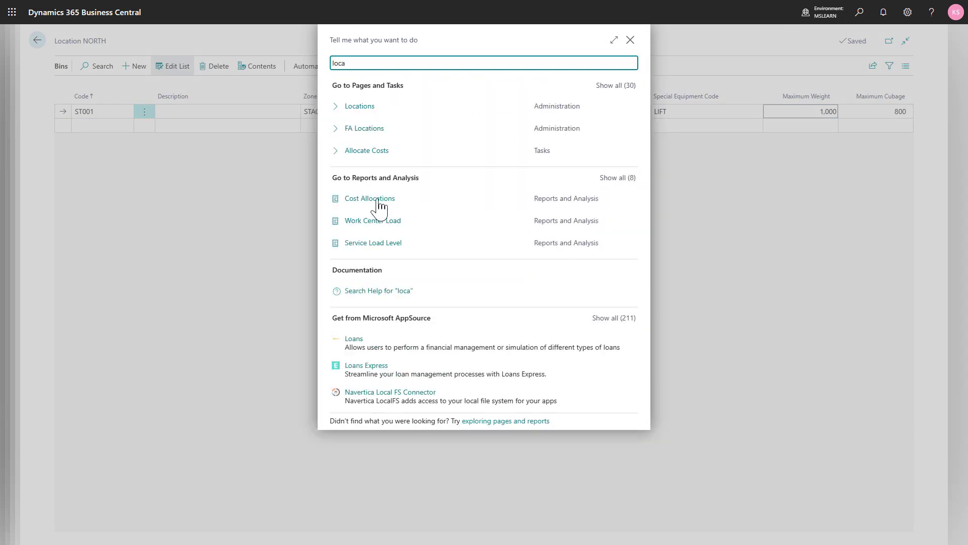
click(373, 106)
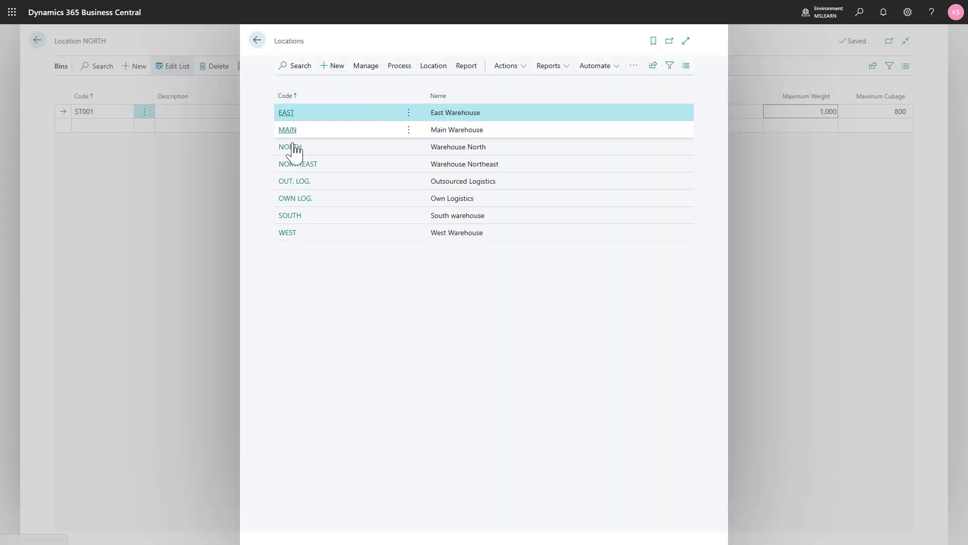
click(313, 147)
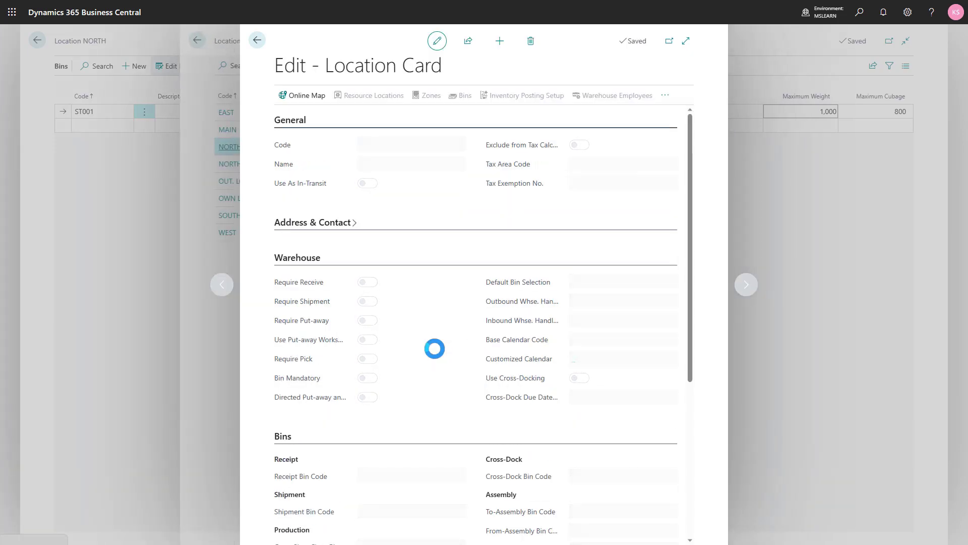
- Set NORTH's Bin Capacity Policy to Allow More Than Max. Capacity and return to the bins
scroll(435, 348, down, 5)
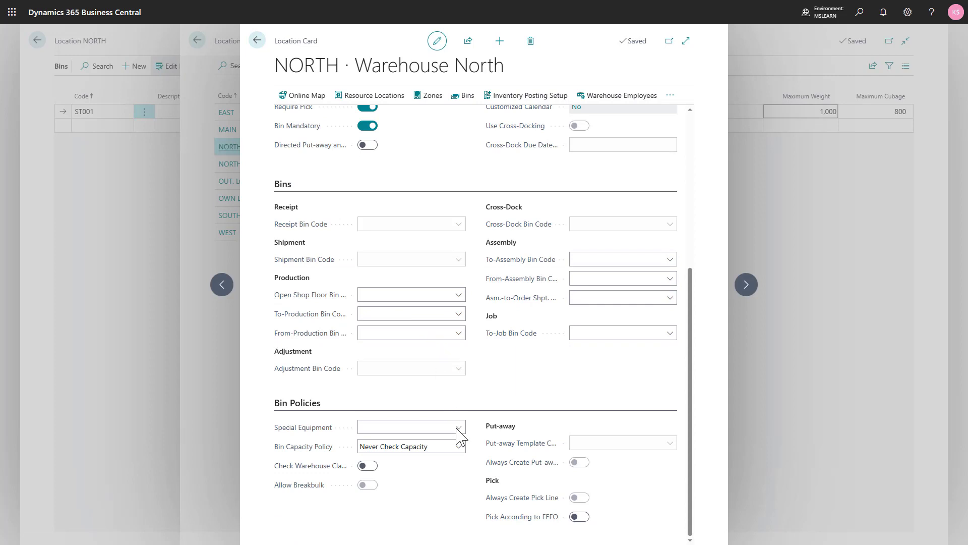
click(458, 447)
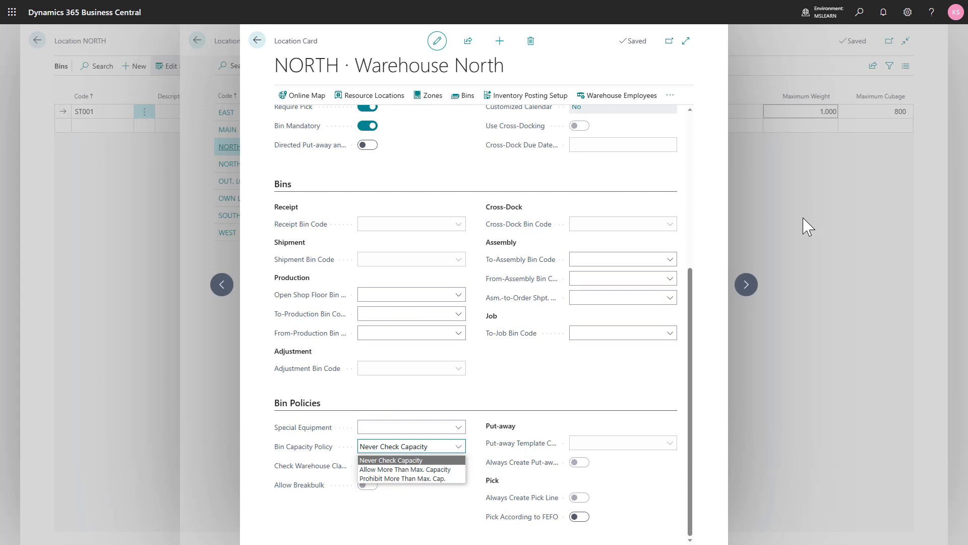
click(423, 469)
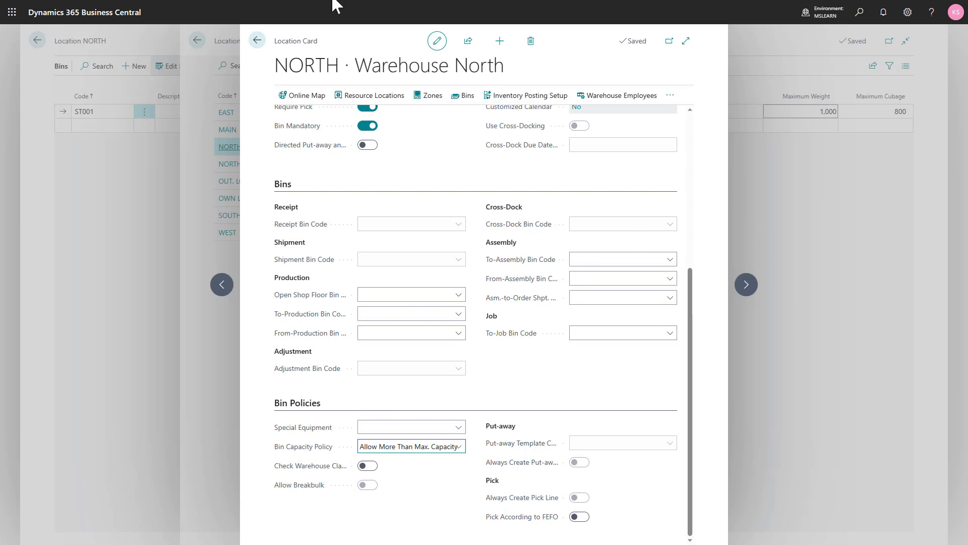
click(258, 41)
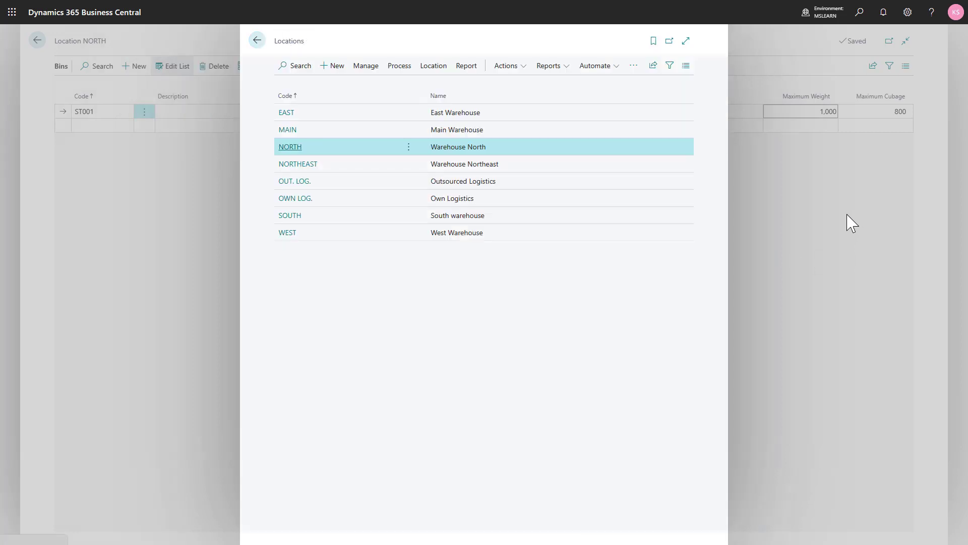
click(256, 41)
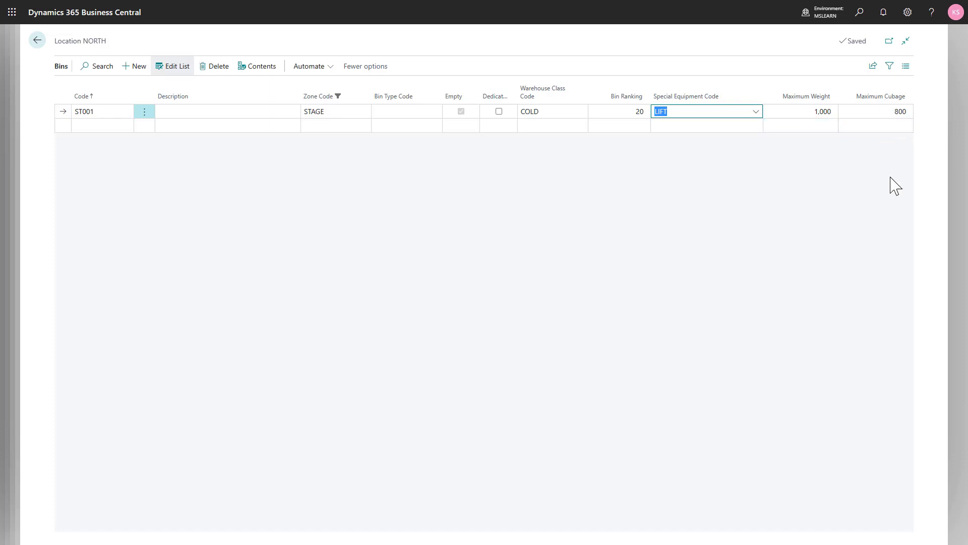
- Find the items list and open the units of measure of item 1005, Cleaning Oil
click(858, 15)
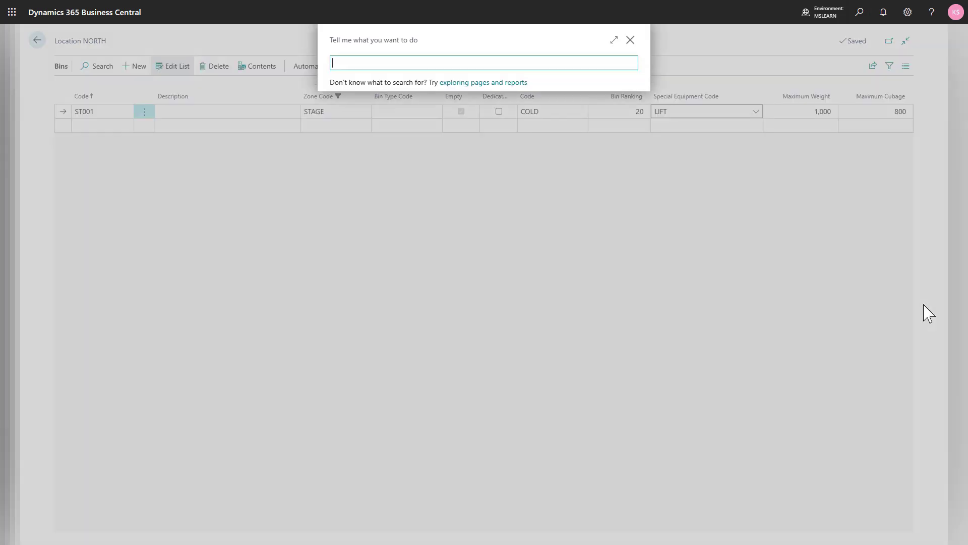
text(items)
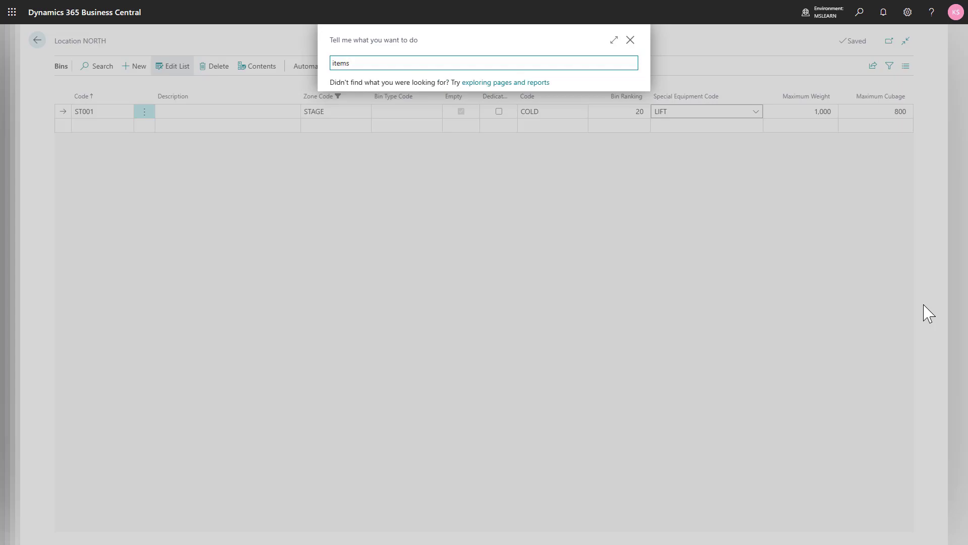
click(352, 216)
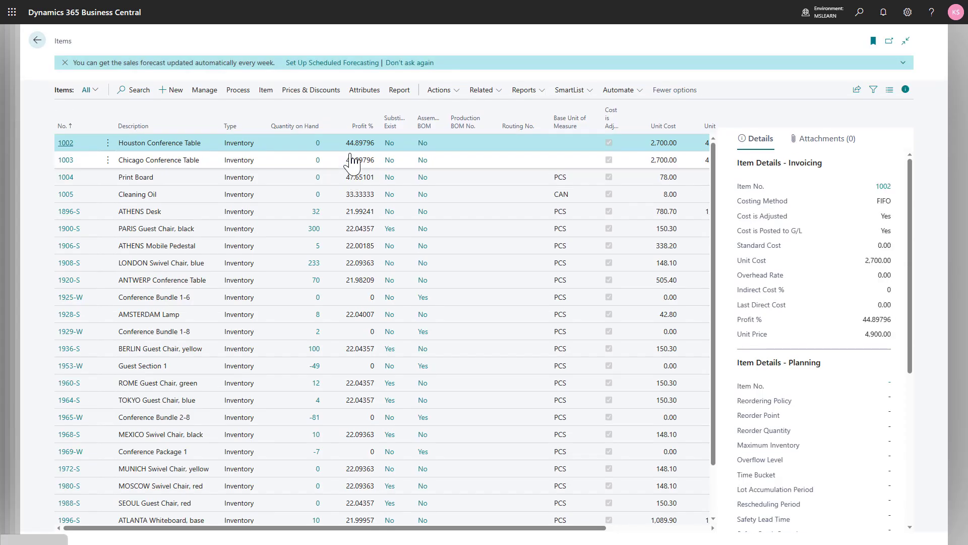
click(170, 197)
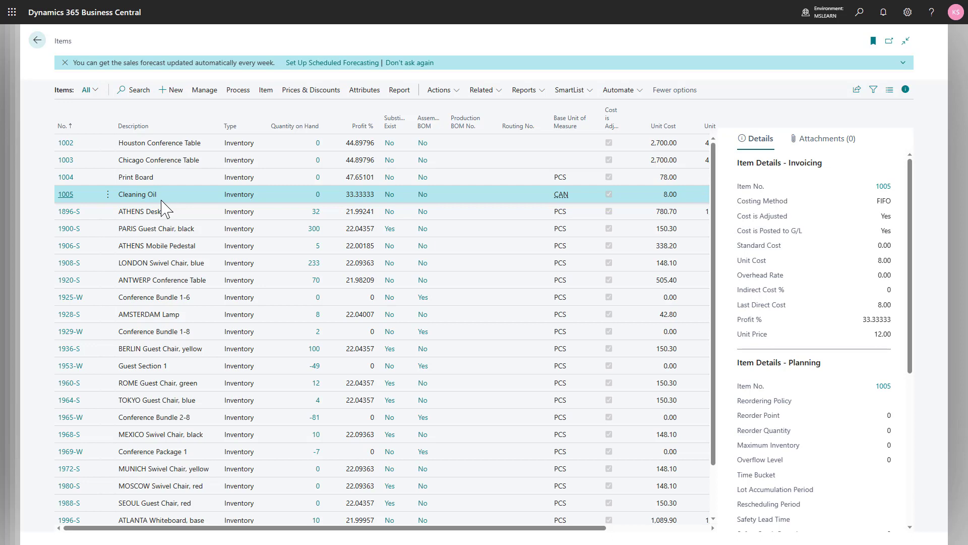
click(503, 96)
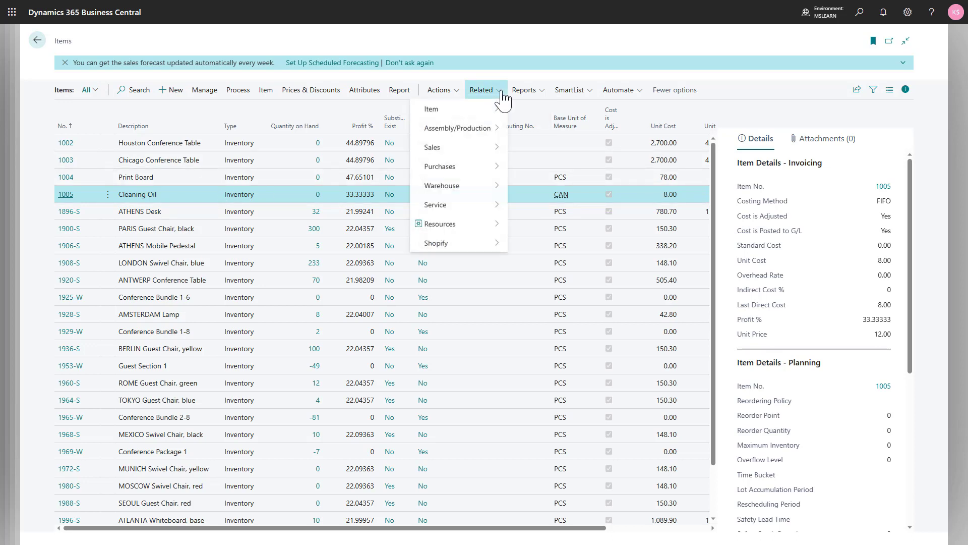
mouse_move(501, 109)
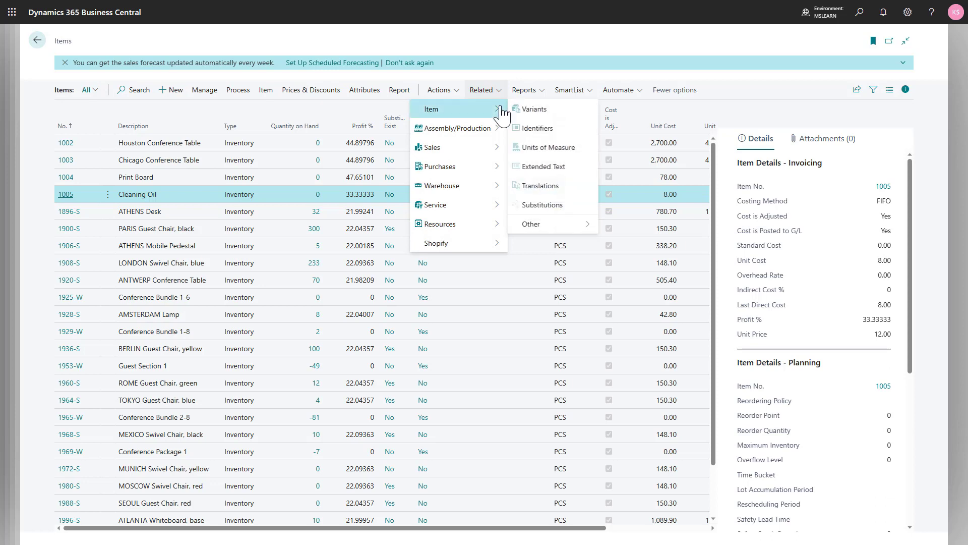
click(548, 155)
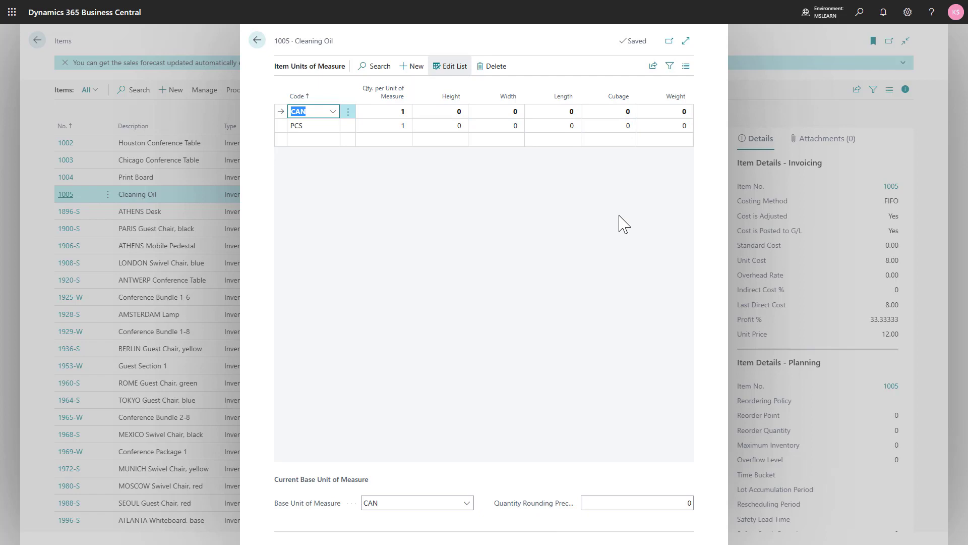
- Set the weight of the CAN unit of measure to 1.2
click(676, 111)
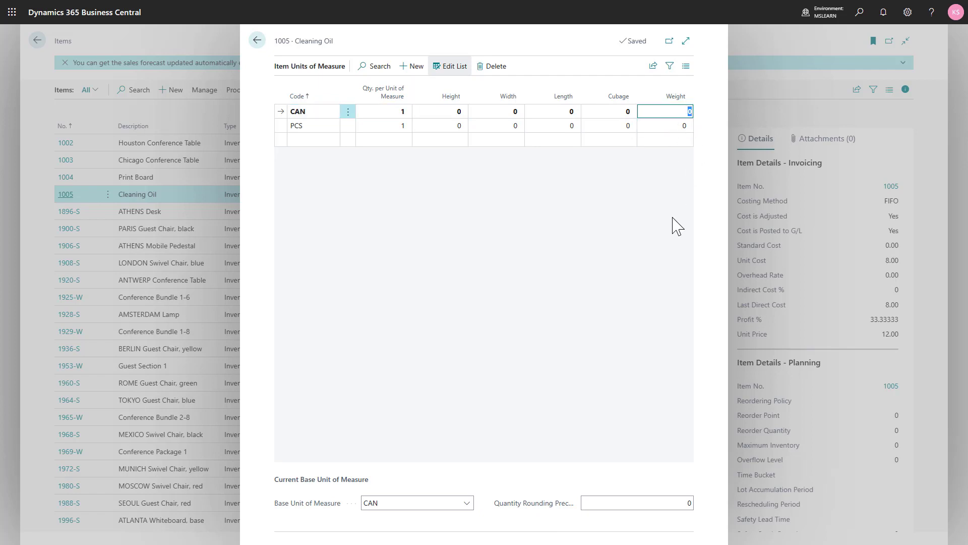
text(1.2)
key(shift+Tab)
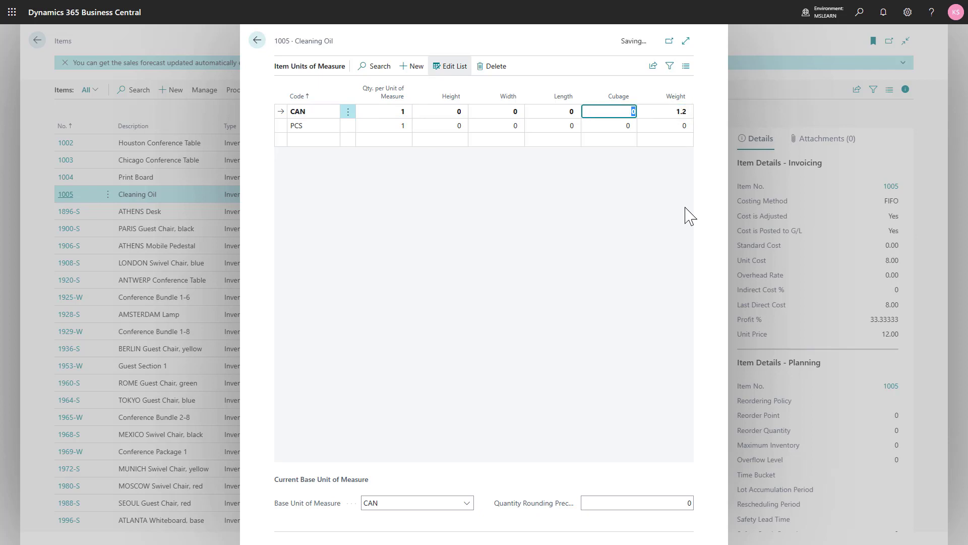
- Add a PALLET unit of measure to item 1005 with a quantity of 48 per unit
click(305, 141)
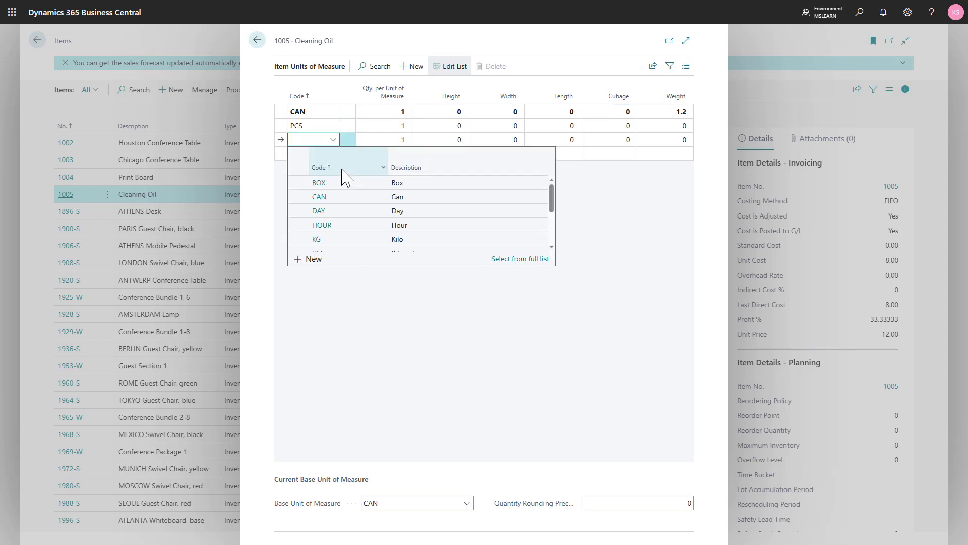
scroll(341, 233, down, 2)
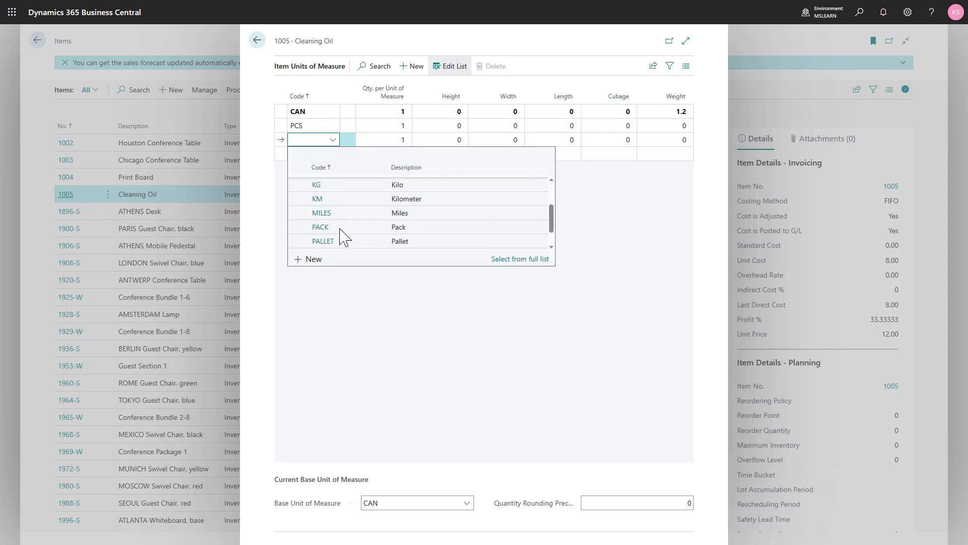
click(337, 243)
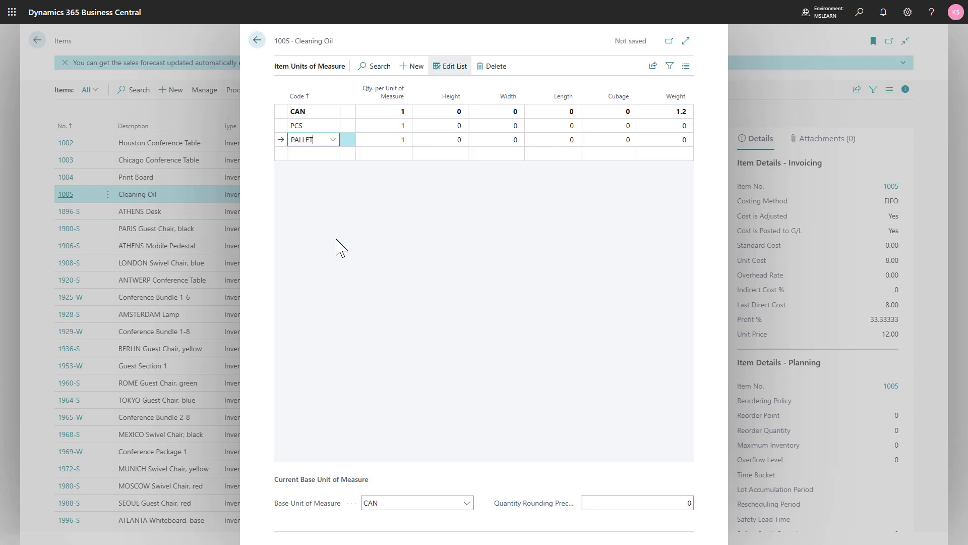
key(Tab)
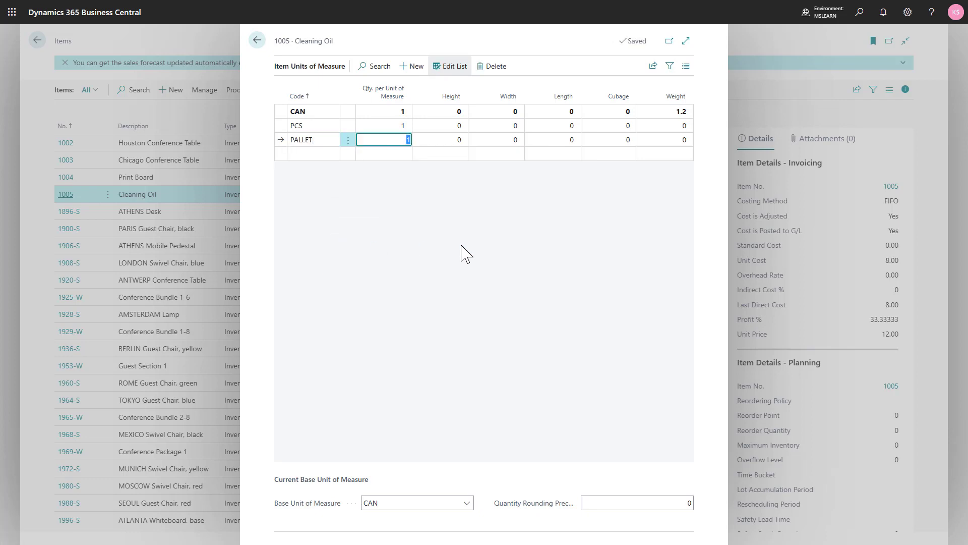
text(48)
key(Tab)
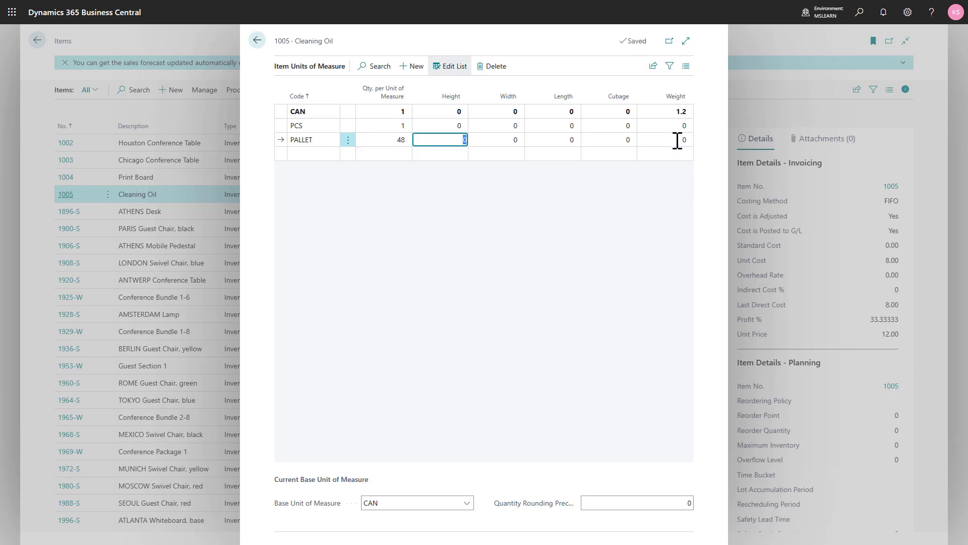
- Set the PALLET unit's weight to 57.6 with cubage 0, and return to the bins of location NORTH
click(676, 141)
text(48*1.2)
key(shift+Tab)
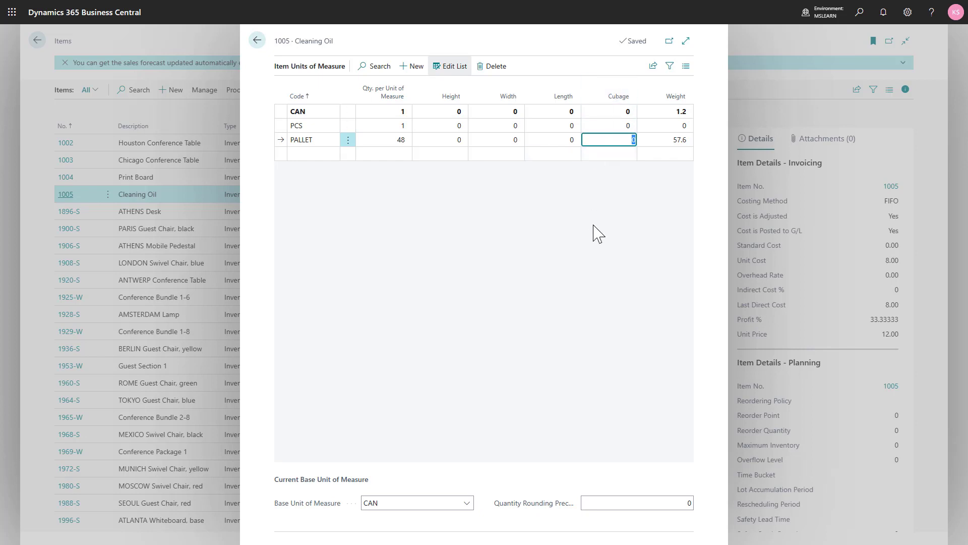
text(0)
key(Escape)
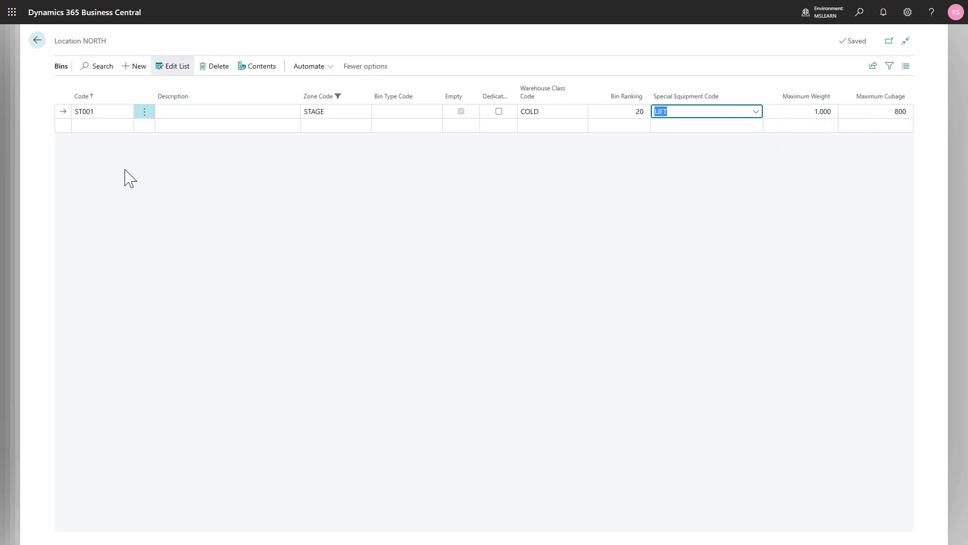
- Add bin ST002 to the STAGE zone, keeping warehouse class COLD, and set its bin ranking to 50
key(Down)
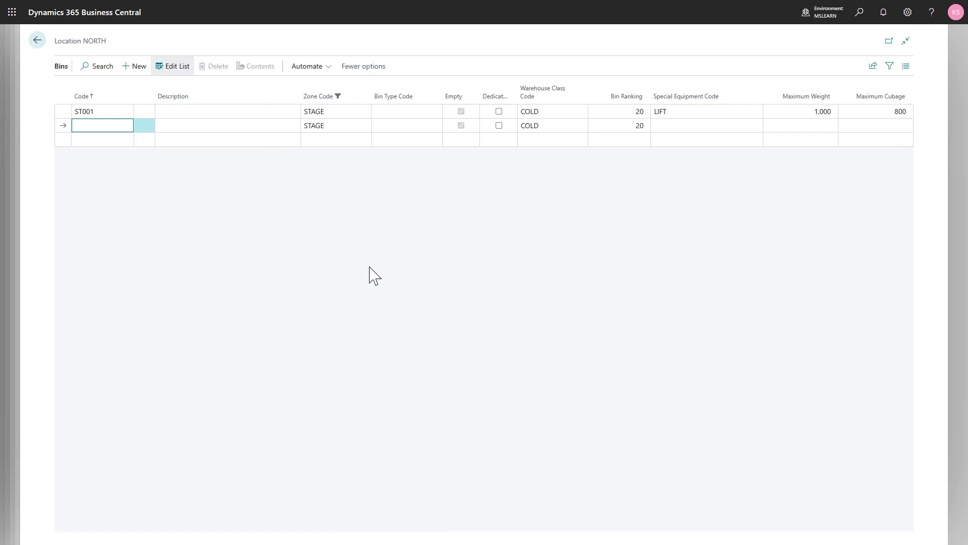
text(ST002)
key(Tab)
key(Tab)
key(Tab)
key(Tab)
key(Tab)
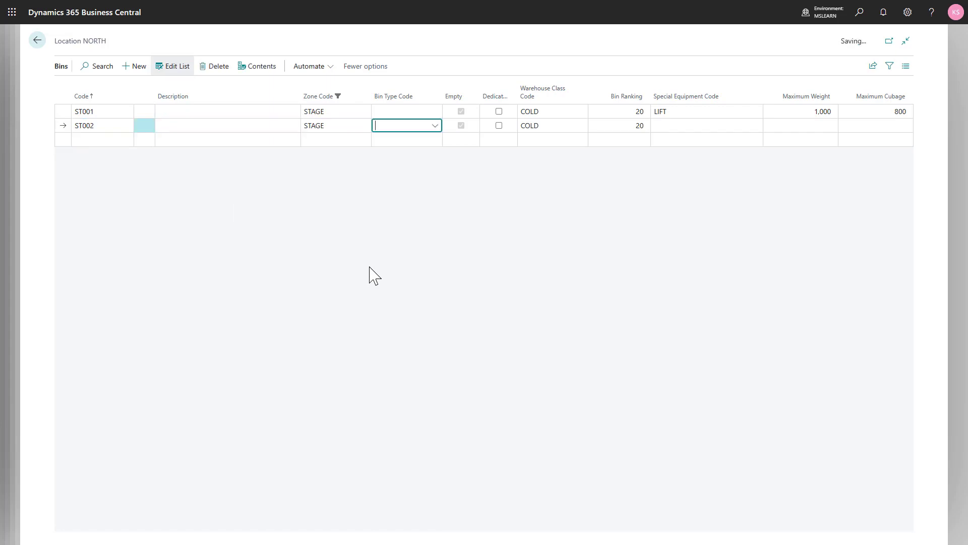
key(Tab)
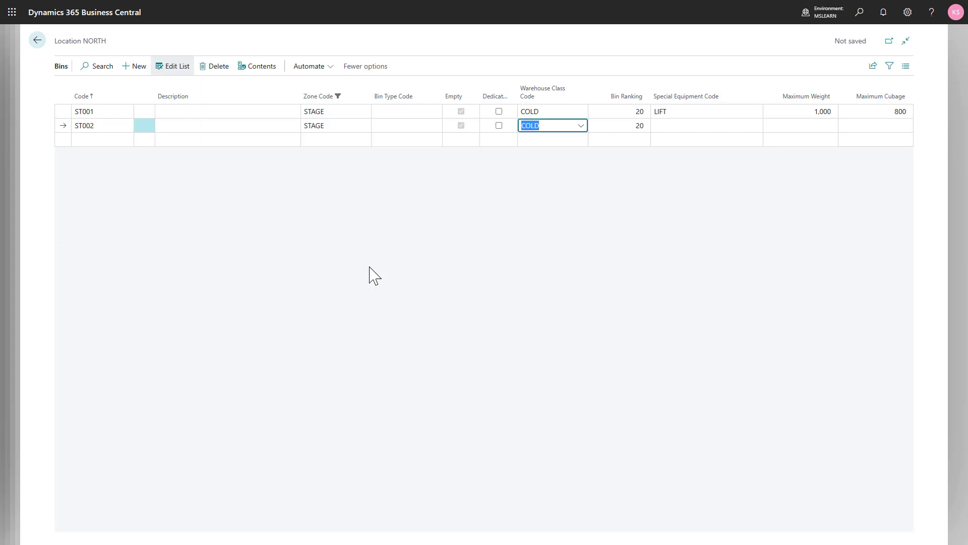
key(Tab)
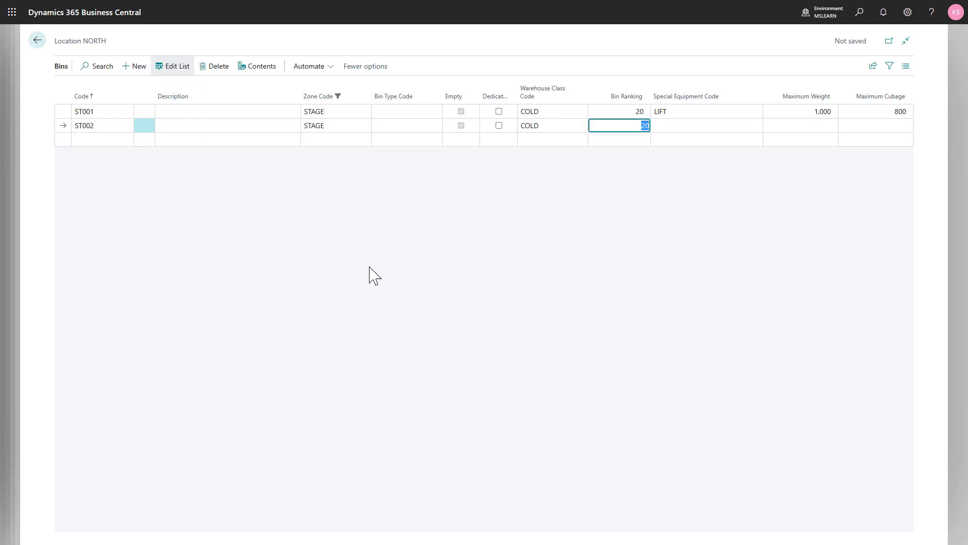
text(50)
key(Tab)
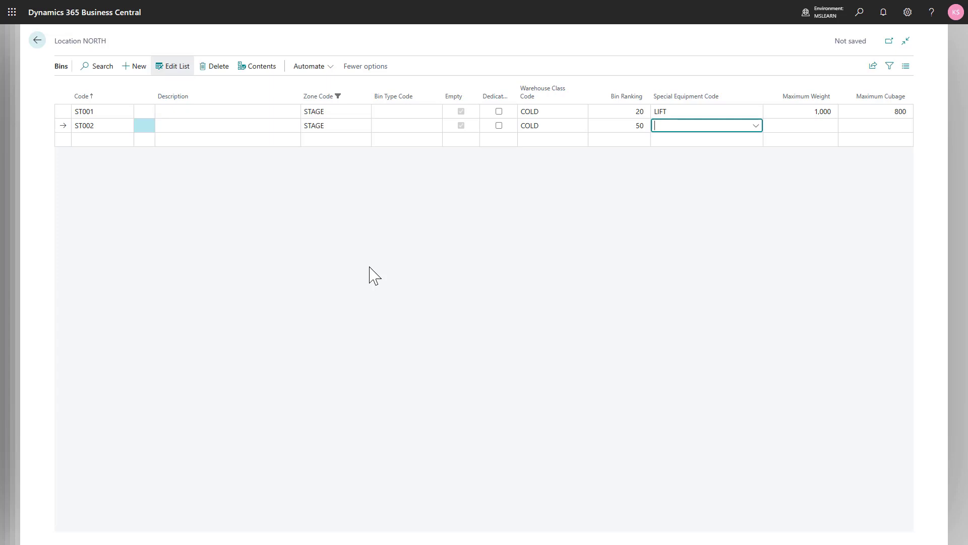
- Assign special equipment LIFT to bin ST002, with a maximum weight of 1,000 and a maximum cubage of 800
text(l)
key(Tab)
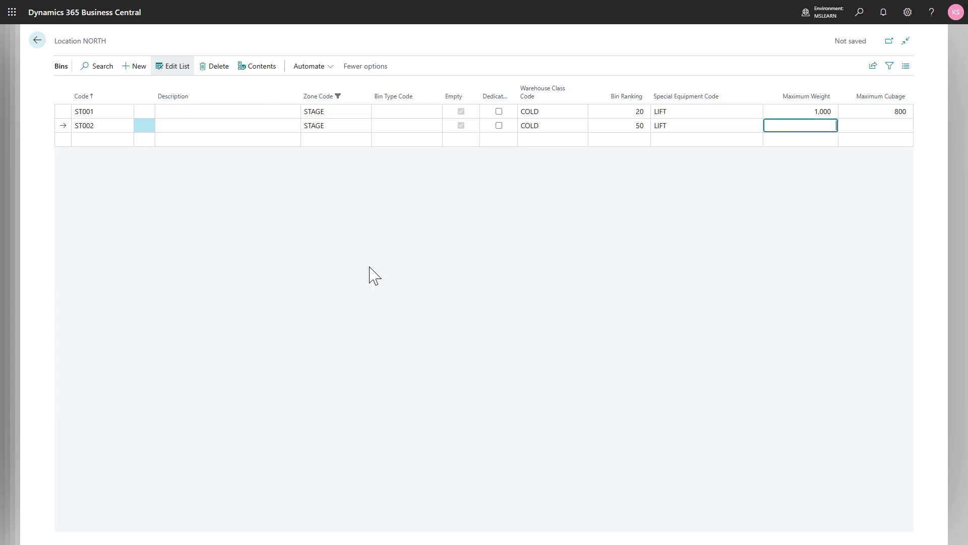
text(1000)
key(Tab)
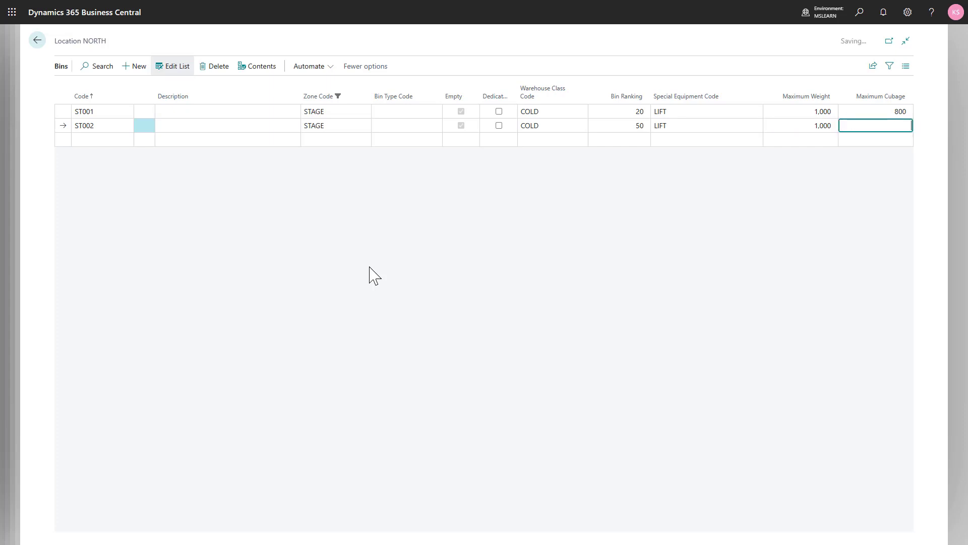
text(800)
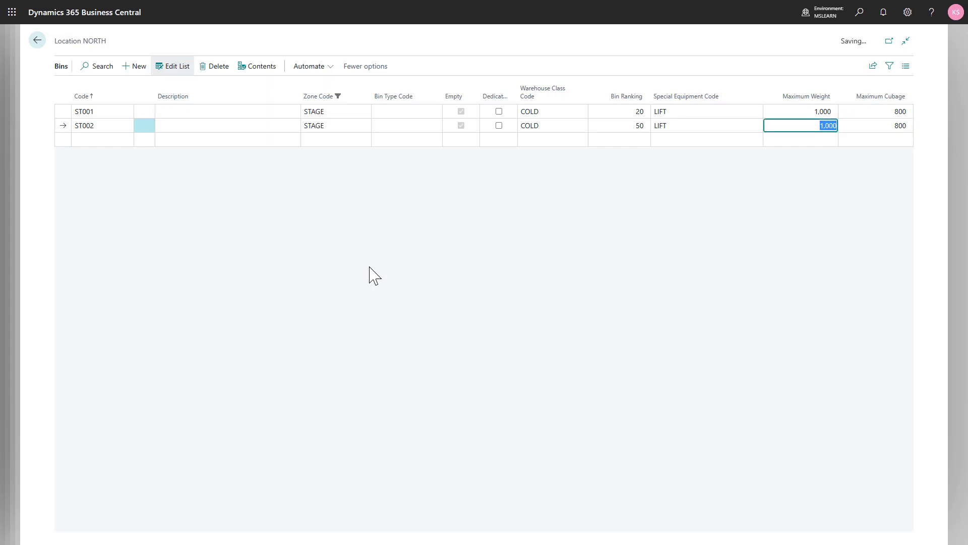